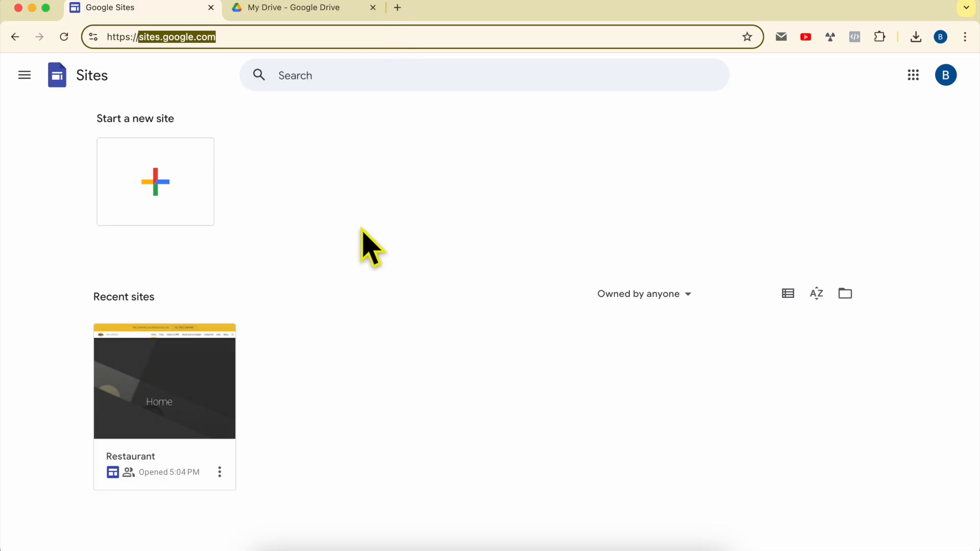
# Open the Restaurant site in the editor and review the Contact Us page's Location section.
pyautogui.click(169, 370)
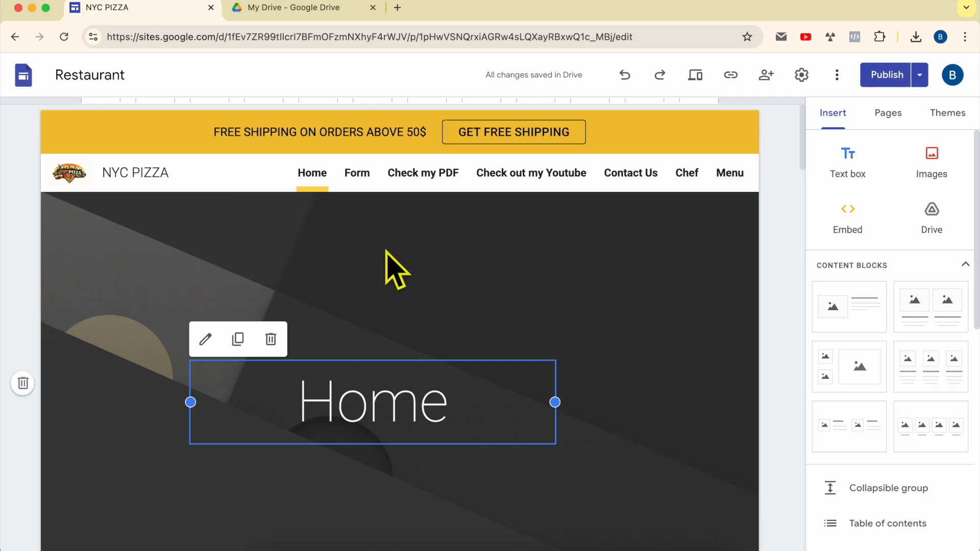
pyautogui.click(627, 179)
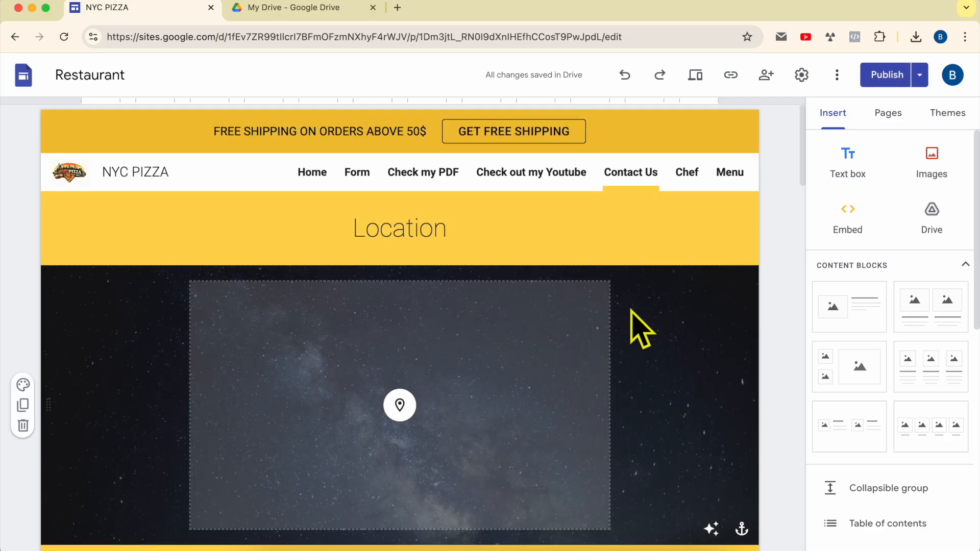
pyautogui.scroll(-3, 630, 328)
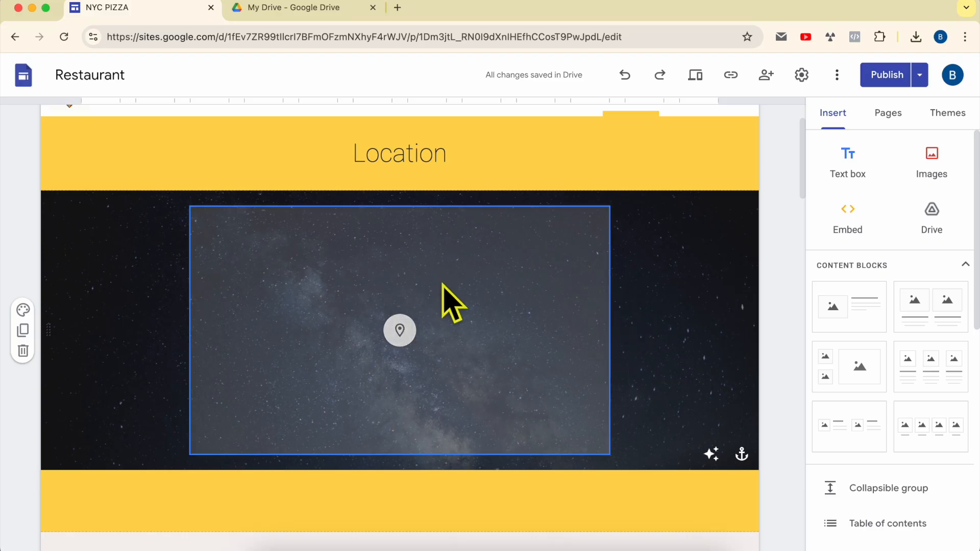
pyautogui.scroll(3, 443, 284)
# Switch to Google Drive and create a new blank Google Form.
pyautogui.click(301, 7)
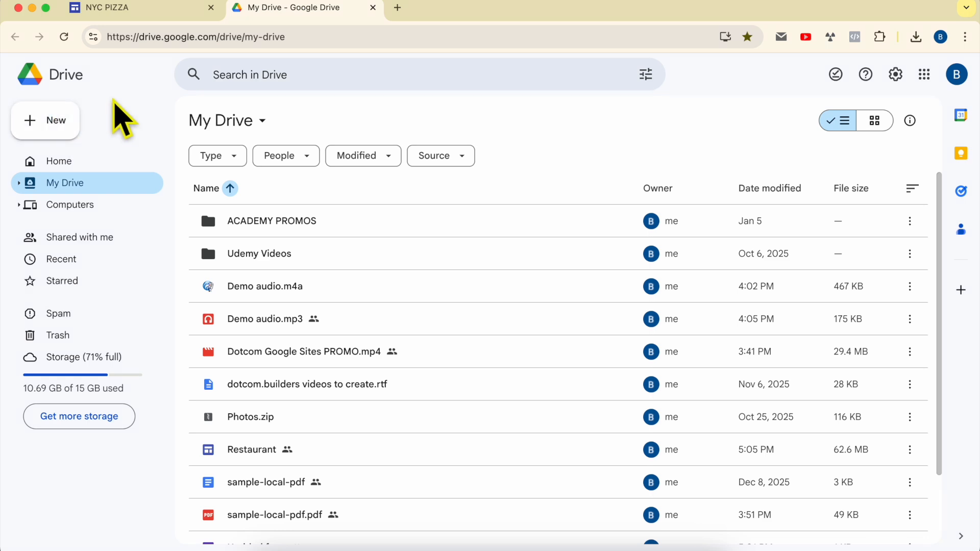
pyautogui.moveTo(139, 37); pyautogui.dragTo(432, 34)
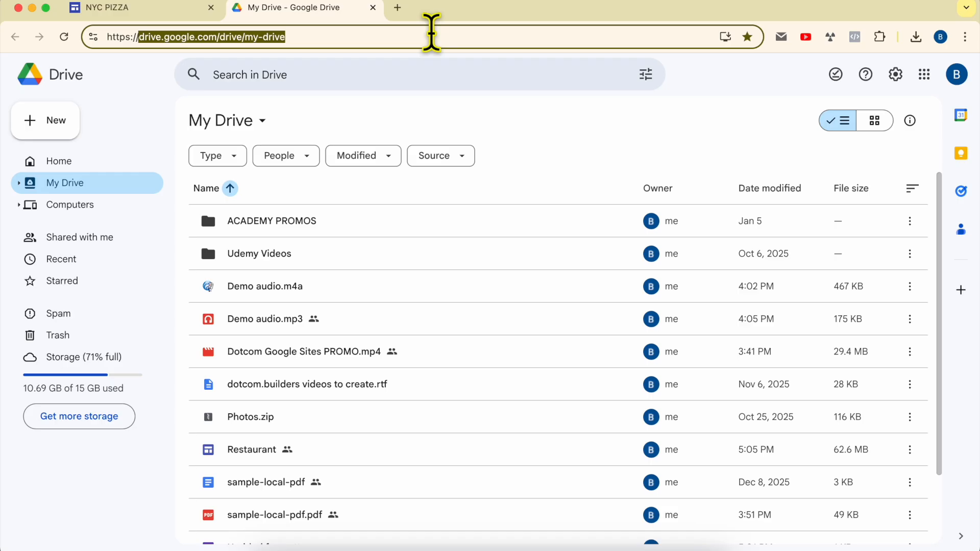
pyautogui.click(169, 110)
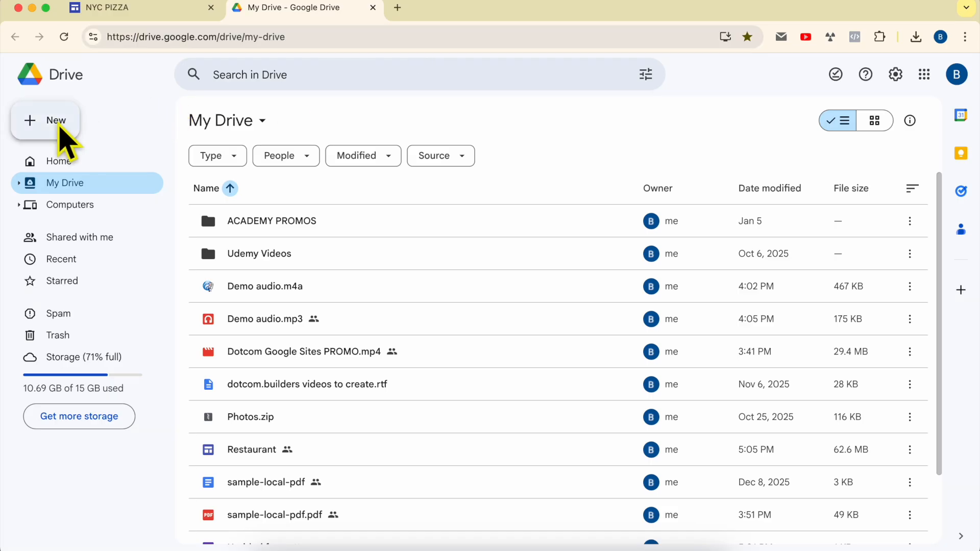
pyautogui.click(57, 126)
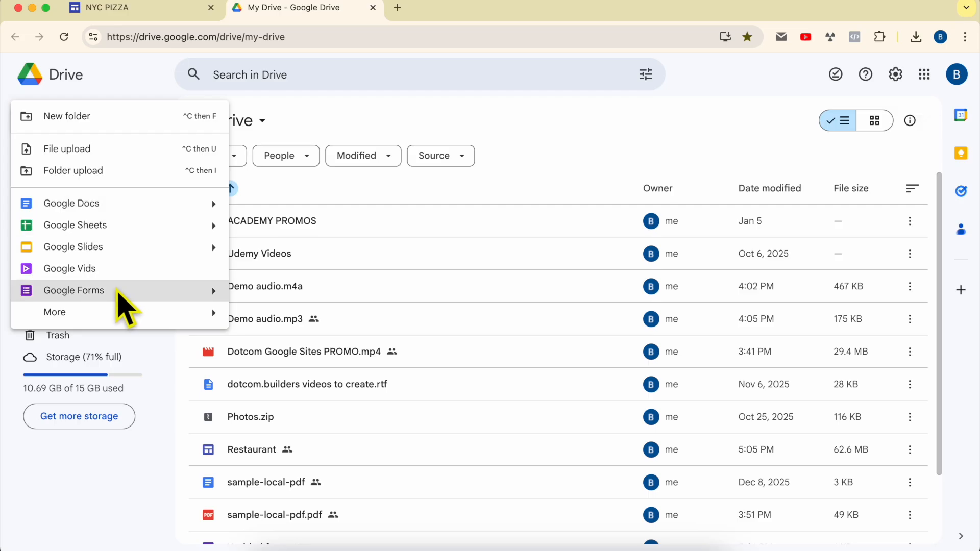
pyautogui.click(134, 291)
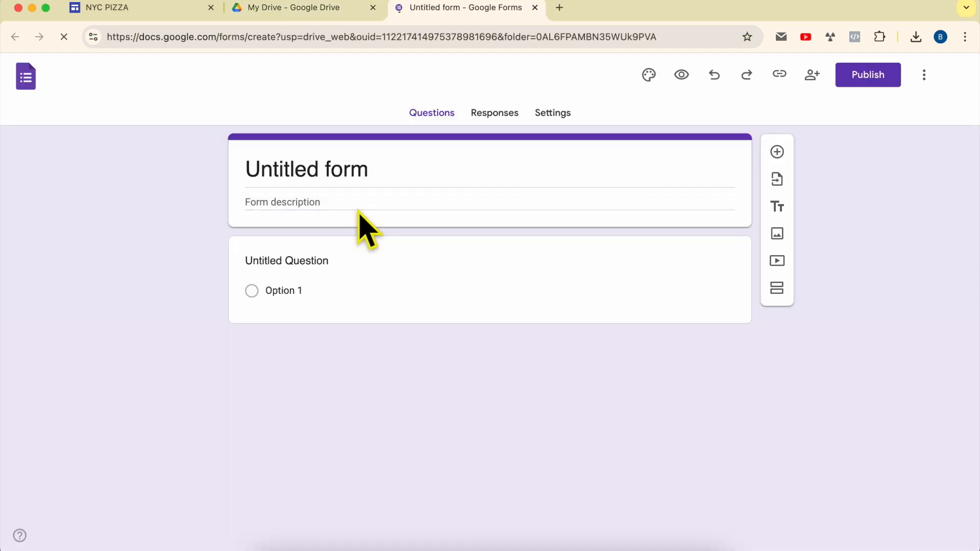
# Title the form "Contact form".
pyautogui.click(310, 169)
pyautogui.write('Contac')
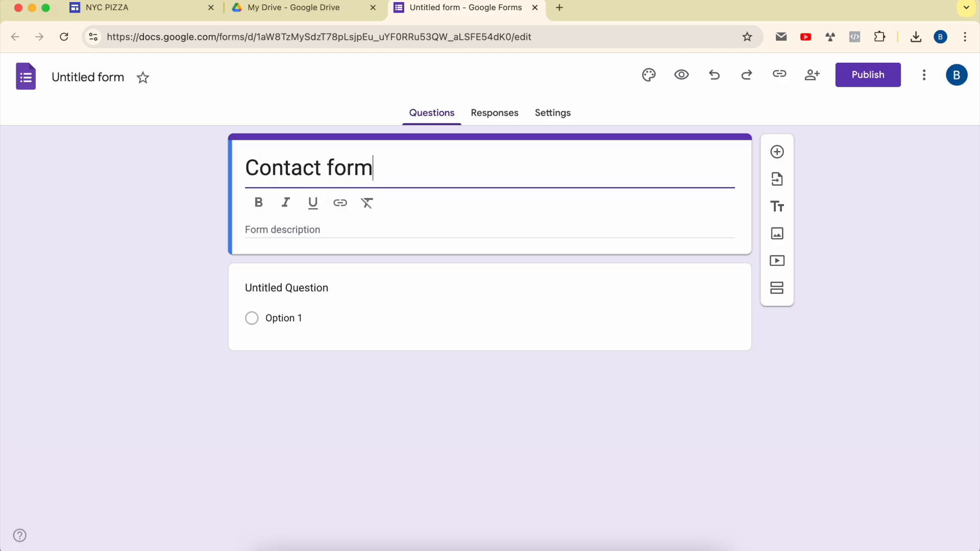
pyautogui.click(312, 263)
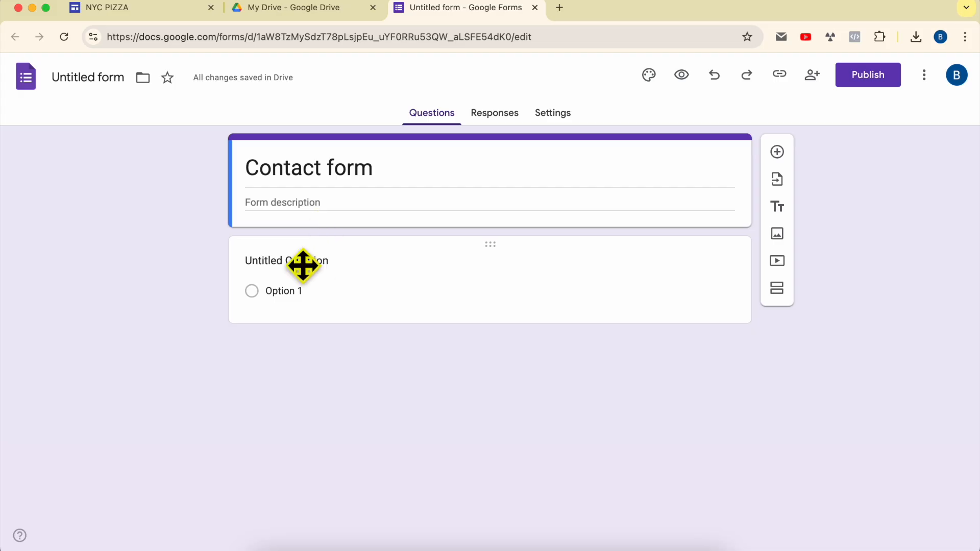
# Rename the first question "Full name:" as a short answer question and make it required.
pyautogui.click(600, 273)
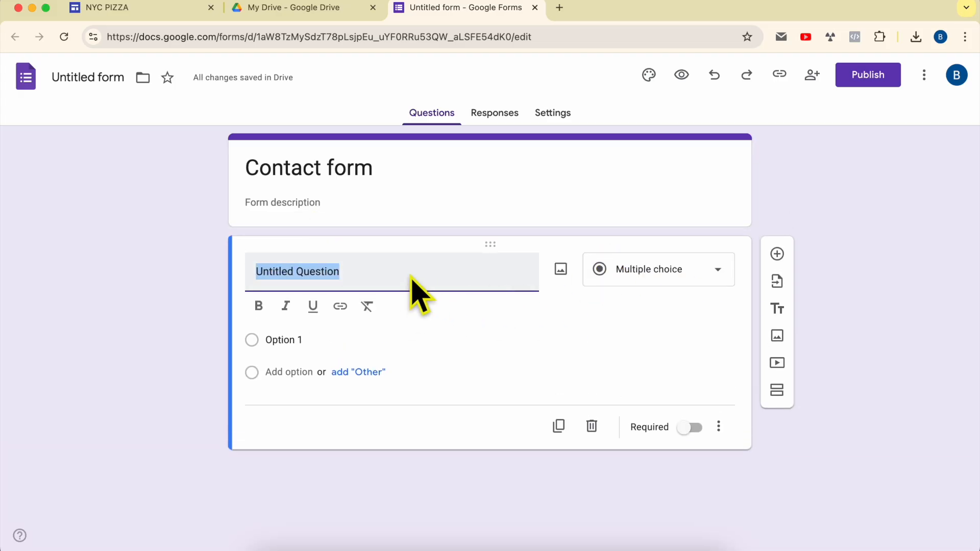
pyautogui.write('Full')
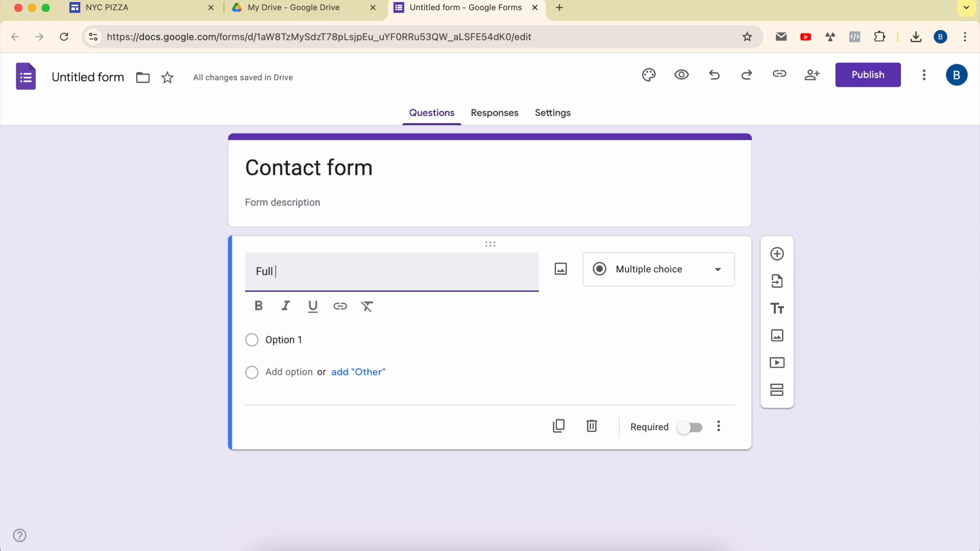
pyautogui.write(' name:')
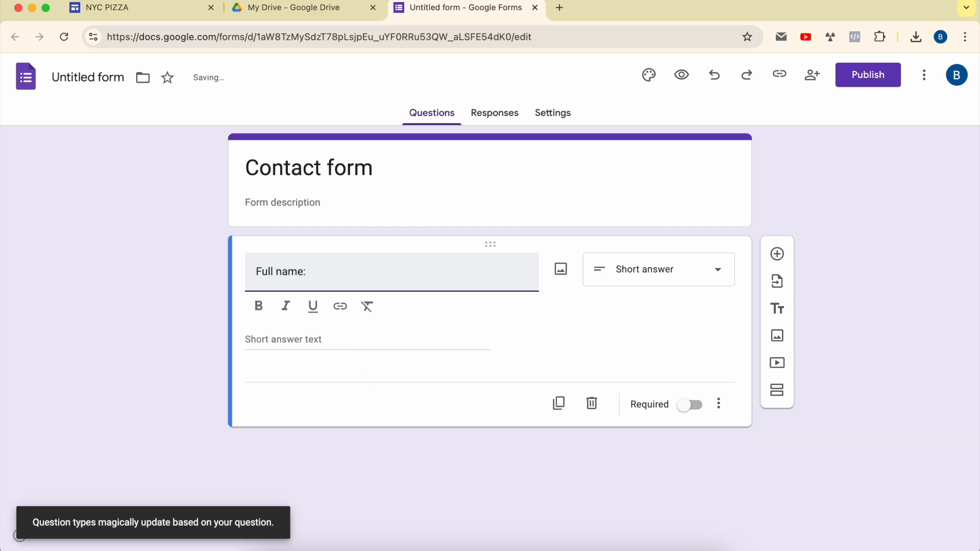
pyautogui.click(656, 269)
pyautogui.click(675, 119)
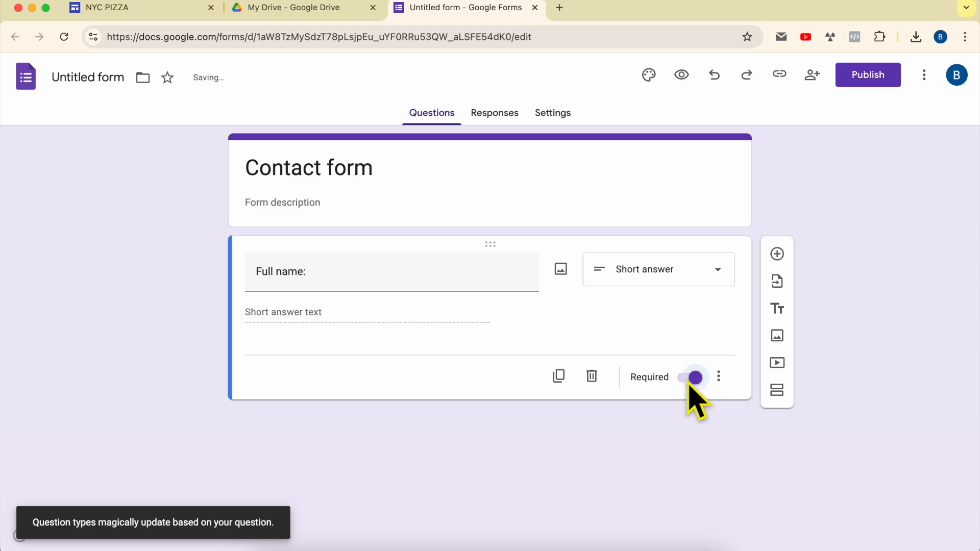
# Add a required short answer question titled "Email Address:".
pyautogui.click(778, 254)
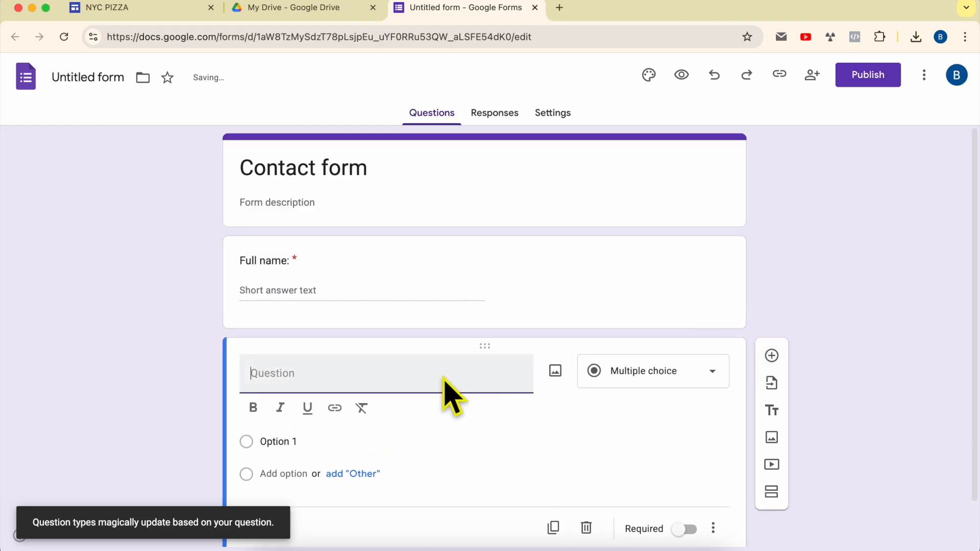
pyautogui.write('Email Address:')
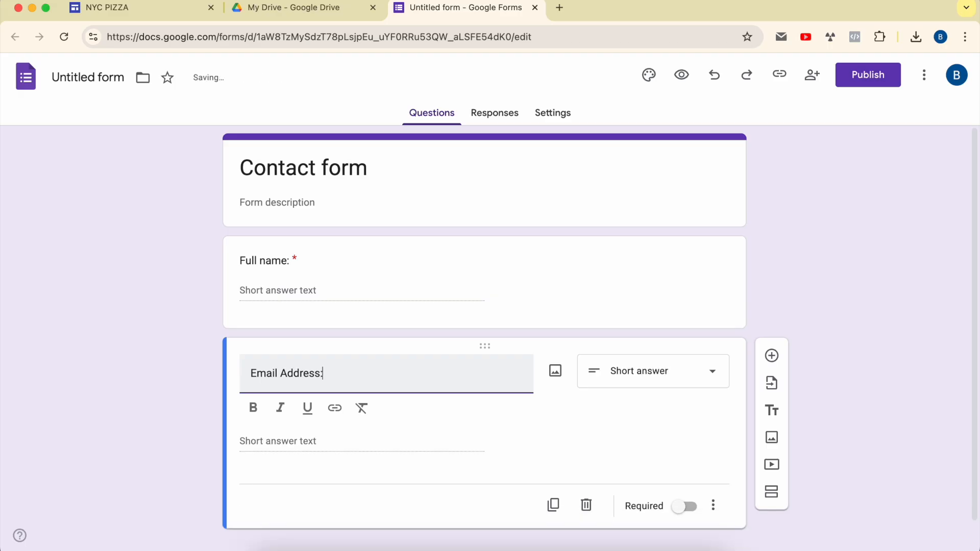
pyautogui.click(658, 378)
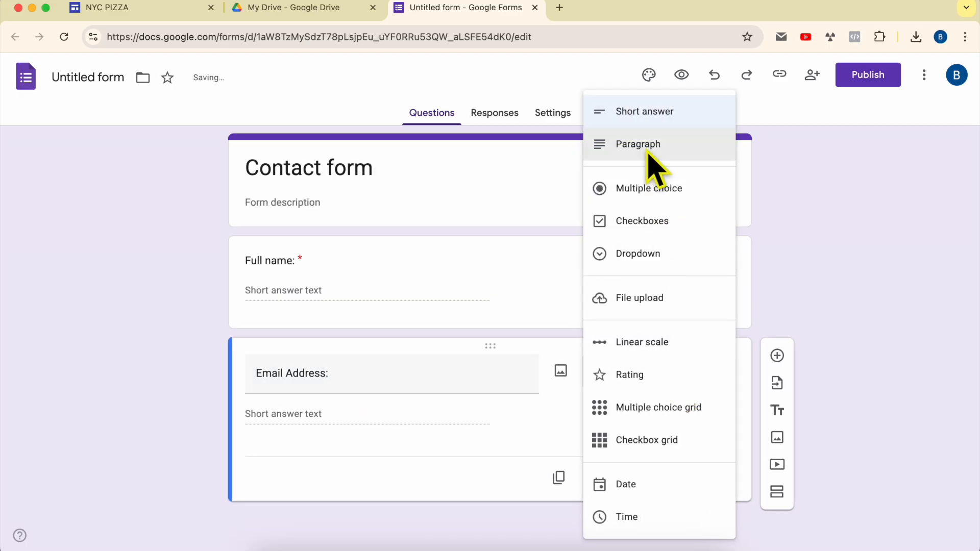
pyautogui.click(652, 116)
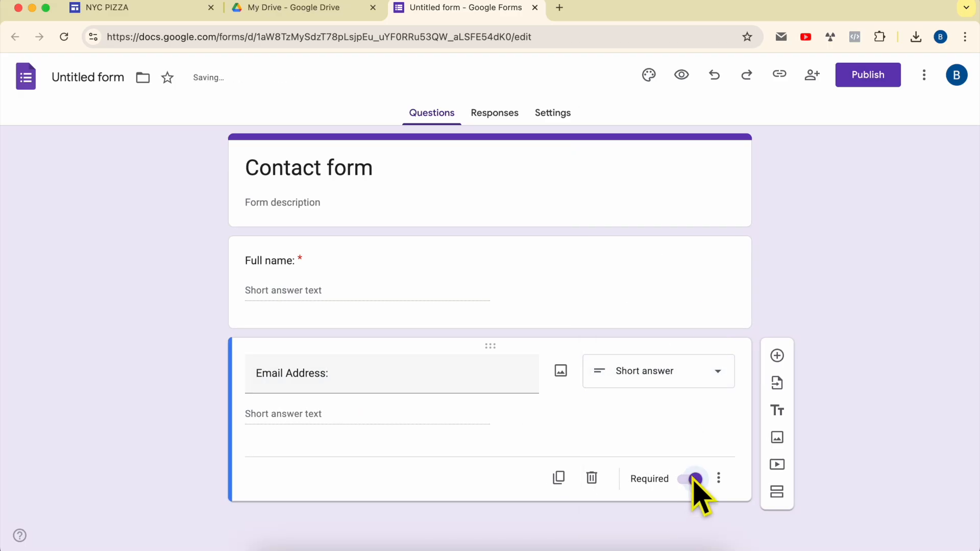
# Add a required paragraph question titled "Message:".
pyautogui.click(776, 358)
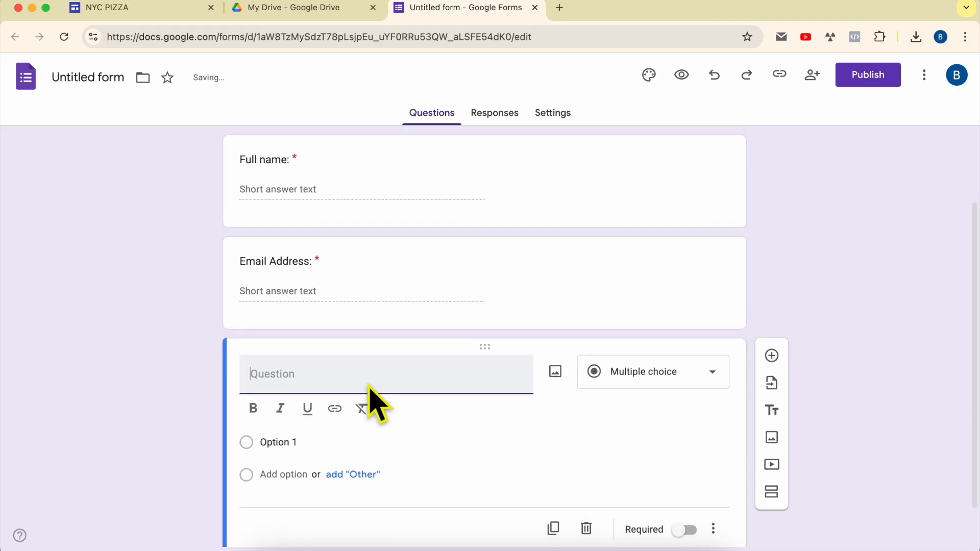
pyautogui.write('Message:')
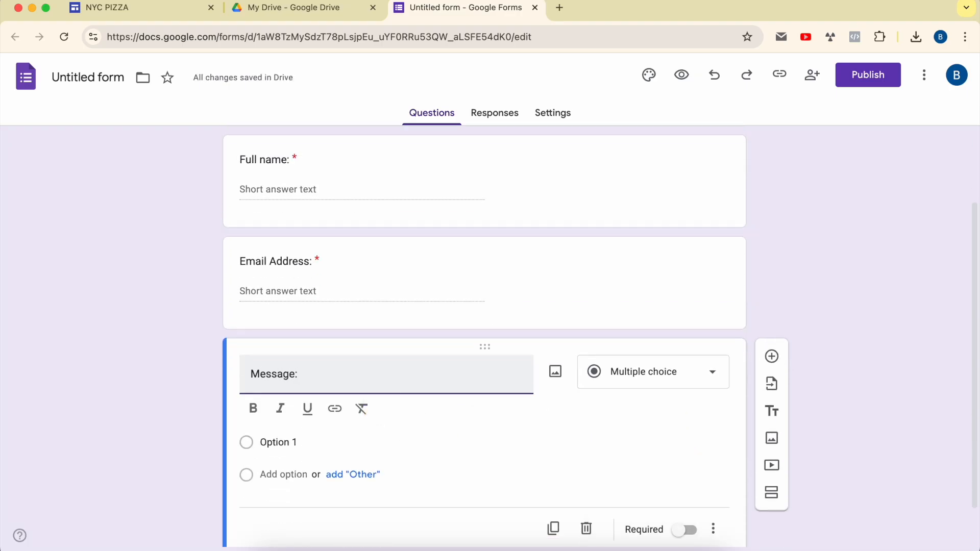
pyautogui.click(678, 383)
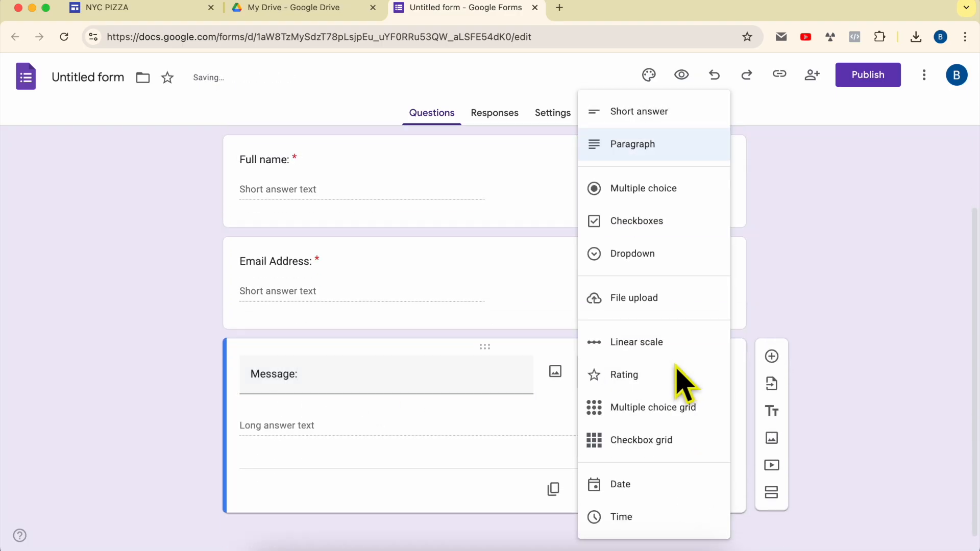
pyautogui.click(669, 152)
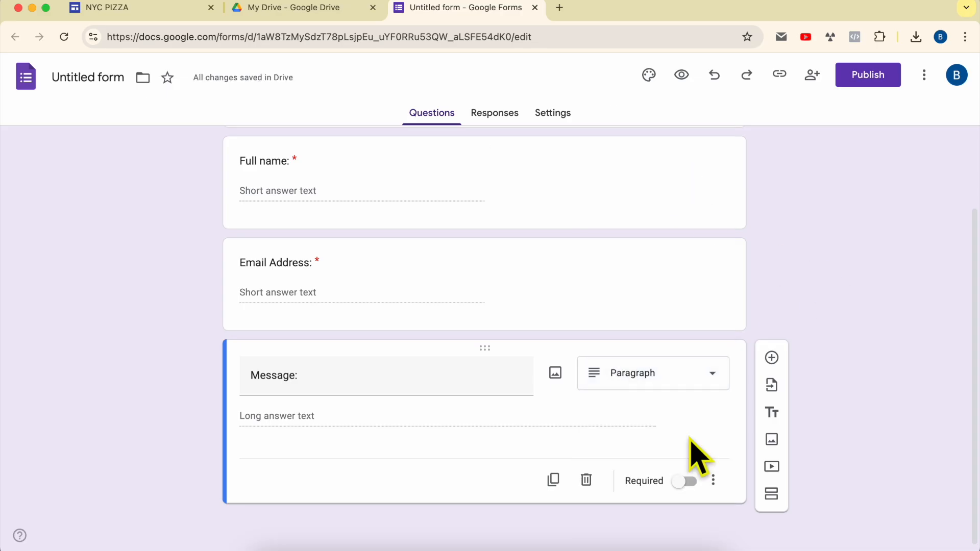
pyautogui.click(682, 483)
pyautogui.scroll(2, 814, 270)
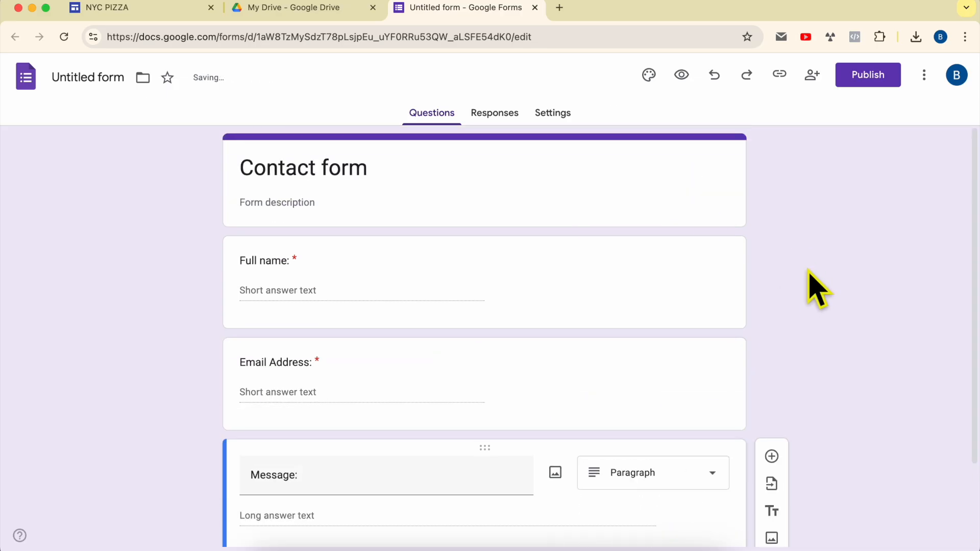
# Turn on email notifications for new form responses.
pyautogui.click(506, 120)
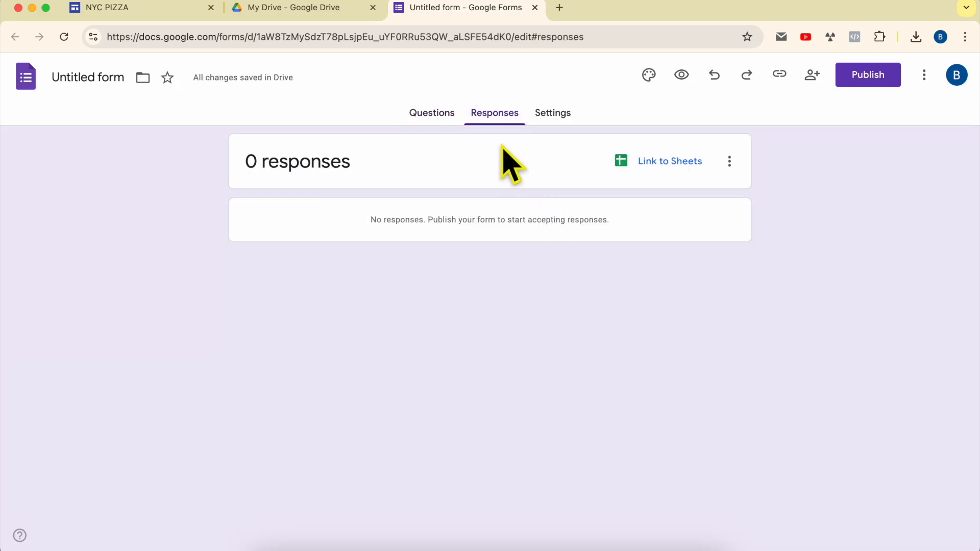
pyautogui.click(730, 163)
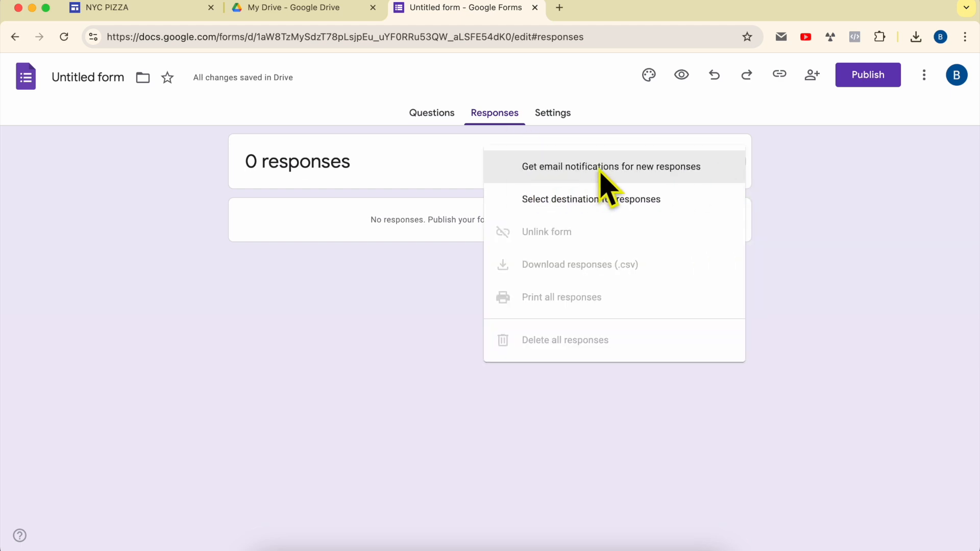
pyautogui.click(679, 174)
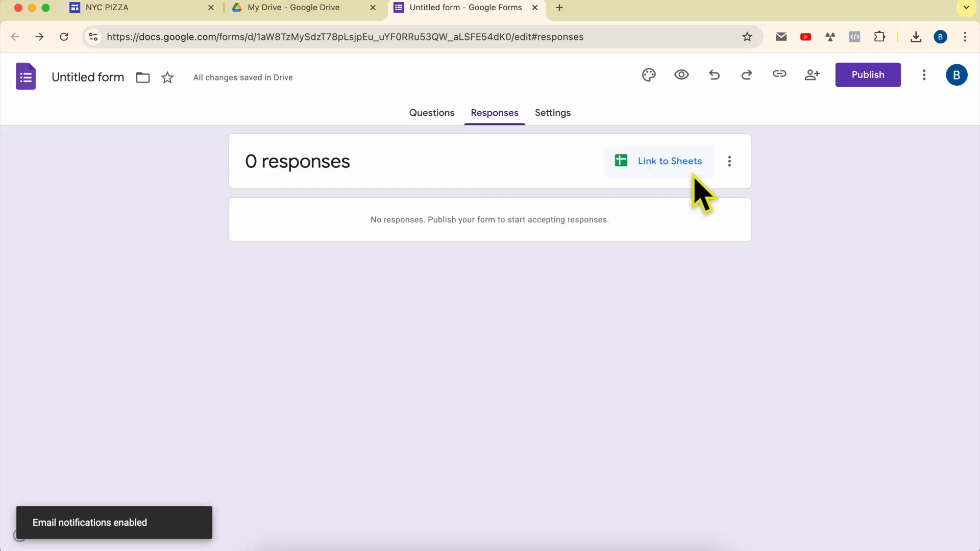
# Examine the form's Responses settings and Form defaults options.
pyautogui.click(559, 116)
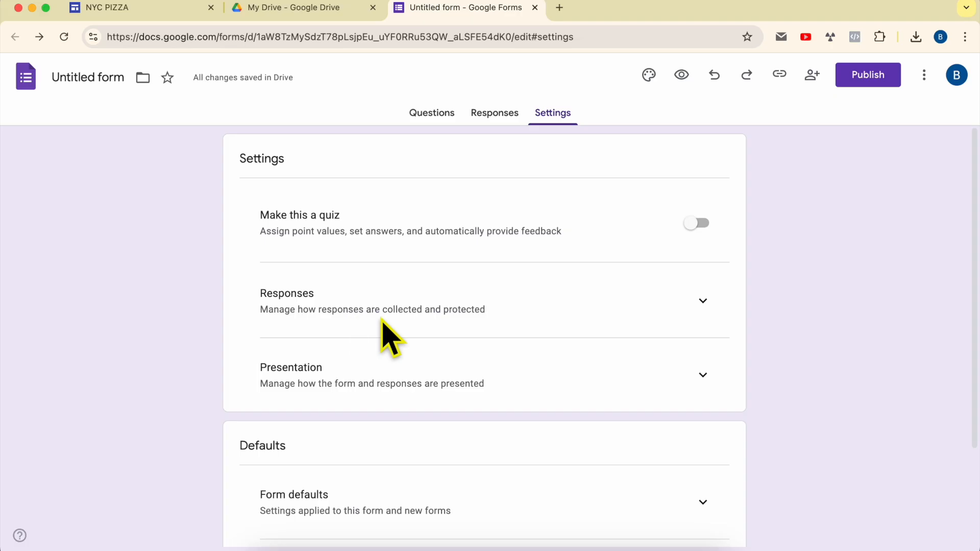
pyautogui.click(701, 305)
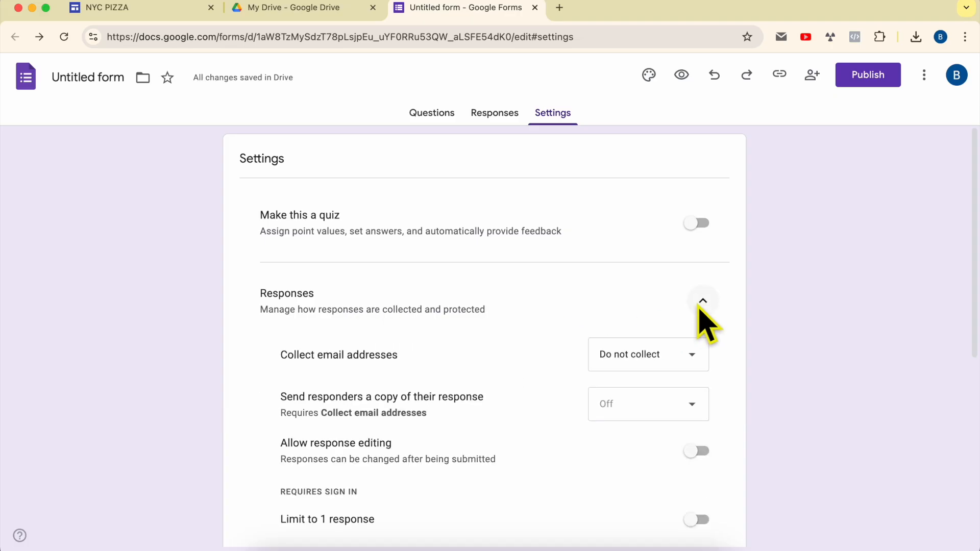
pyautogui.scroll(-1, 698, 305)
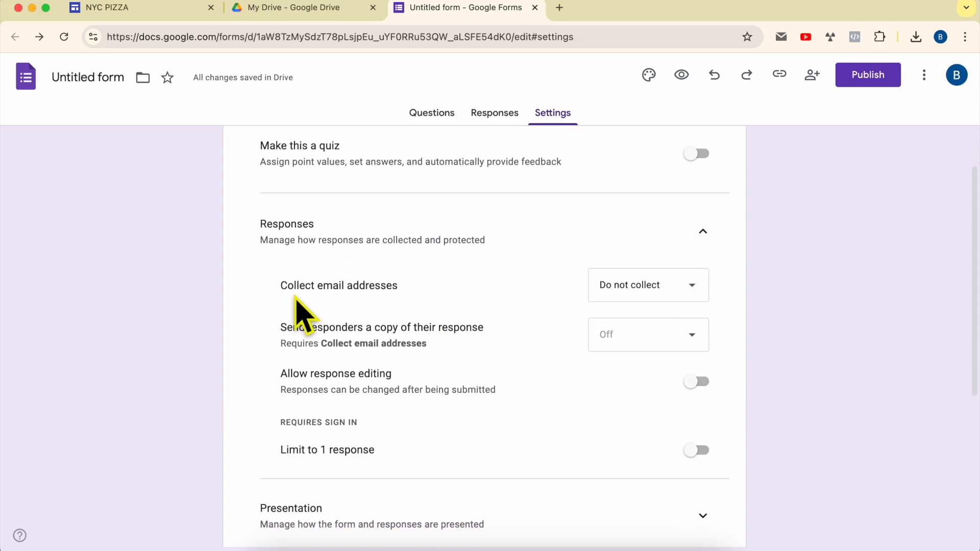
pyautogui.click(313, 10)
pyautogui.click(422, 9)
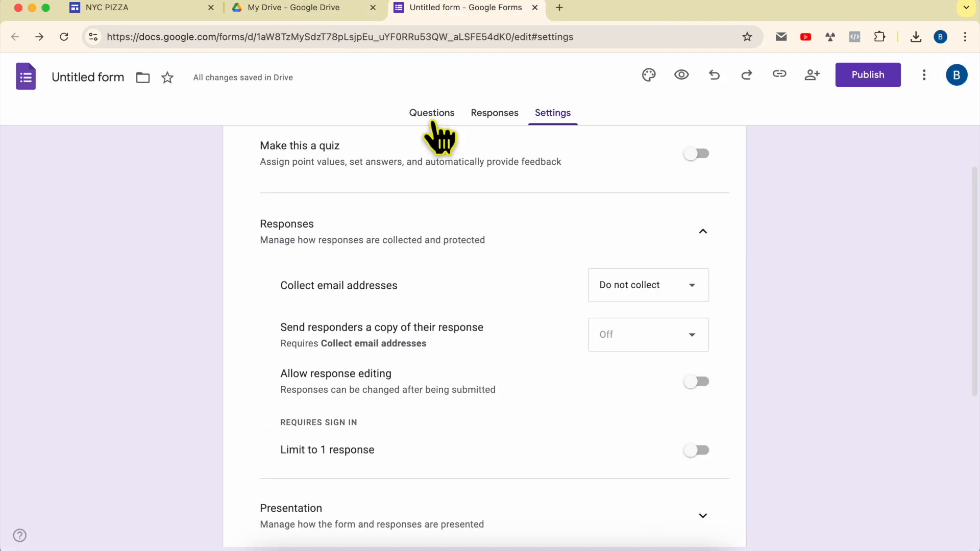
pyautogui.scroll(-2, 547, 361)
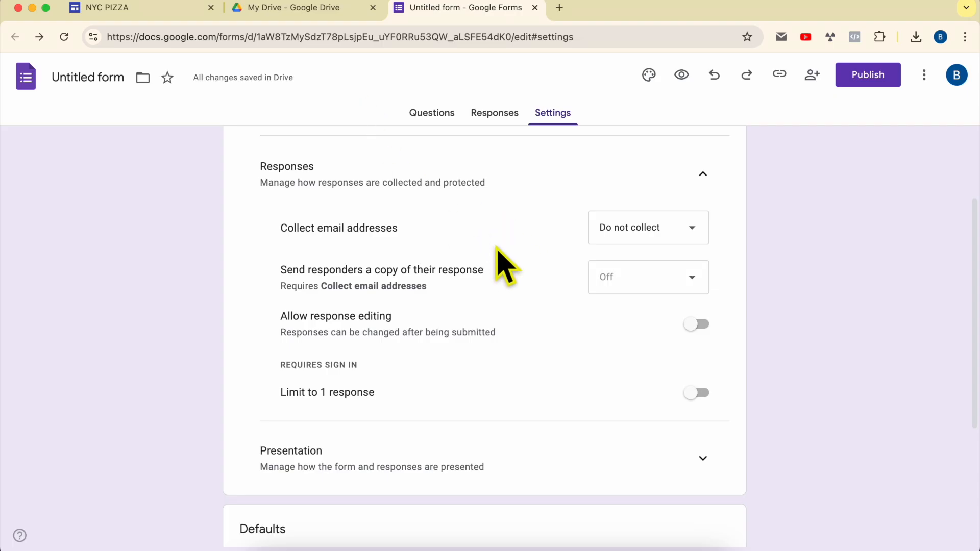
pyautogui.scroll(-5, 513, 268)
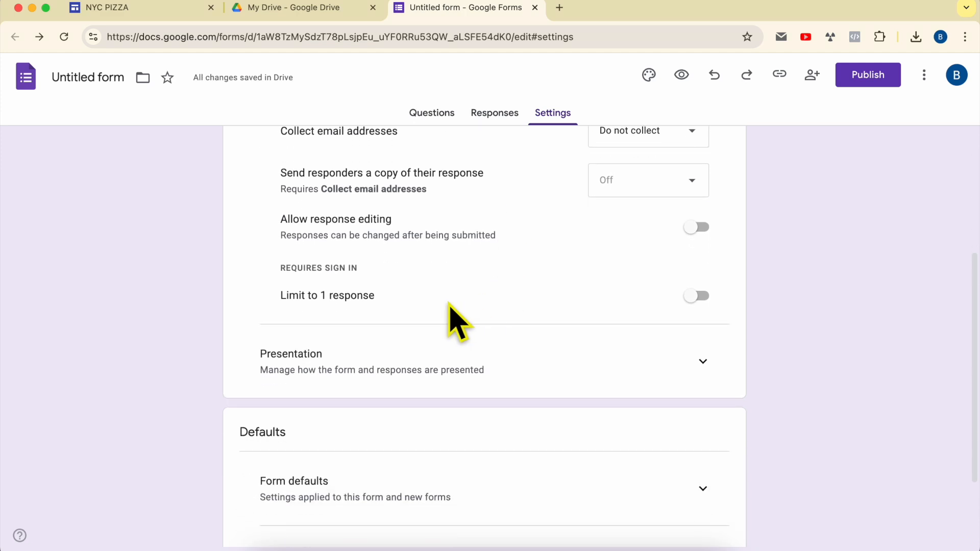
pyautogui.scroll(-3, 427, 346)
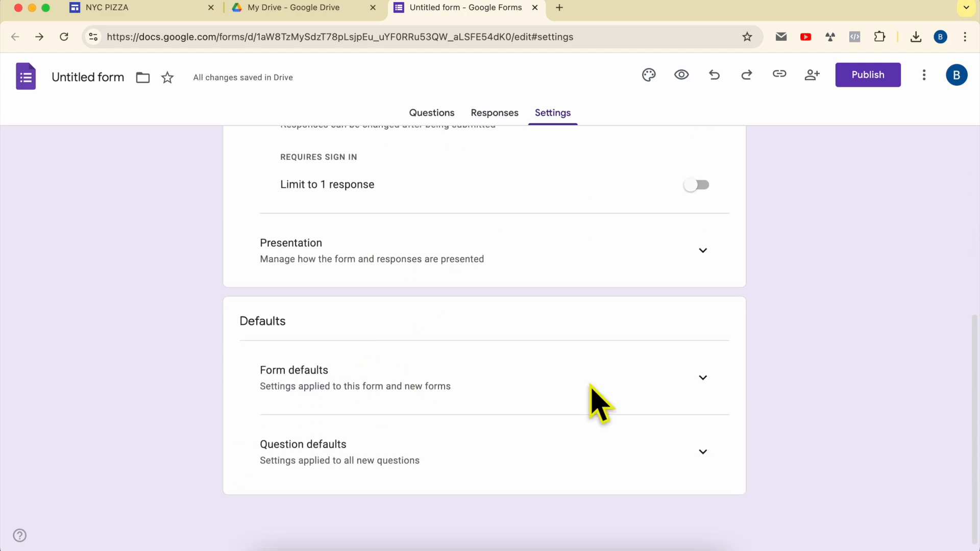
pyautogui.click(703, 378)
pyautogui.scroll(-2, 628, 350)
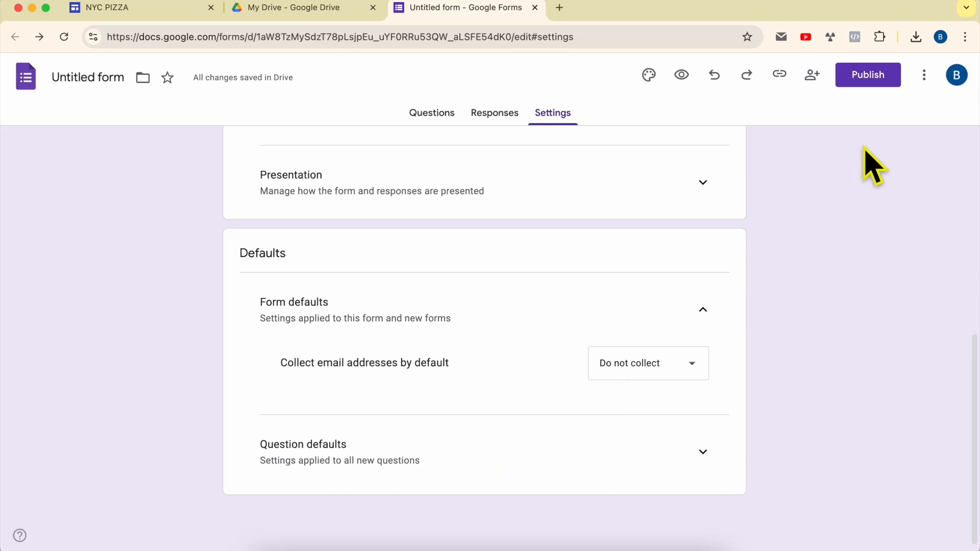
# Publish the form so anyone with the link can respond.
pyautogui.click(870, 77)
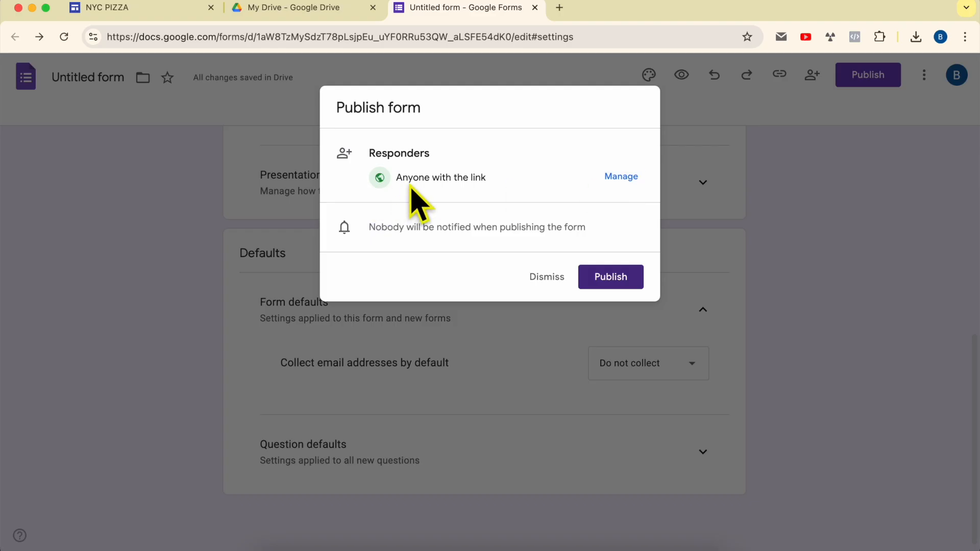
pyautogui.click(617, 280)
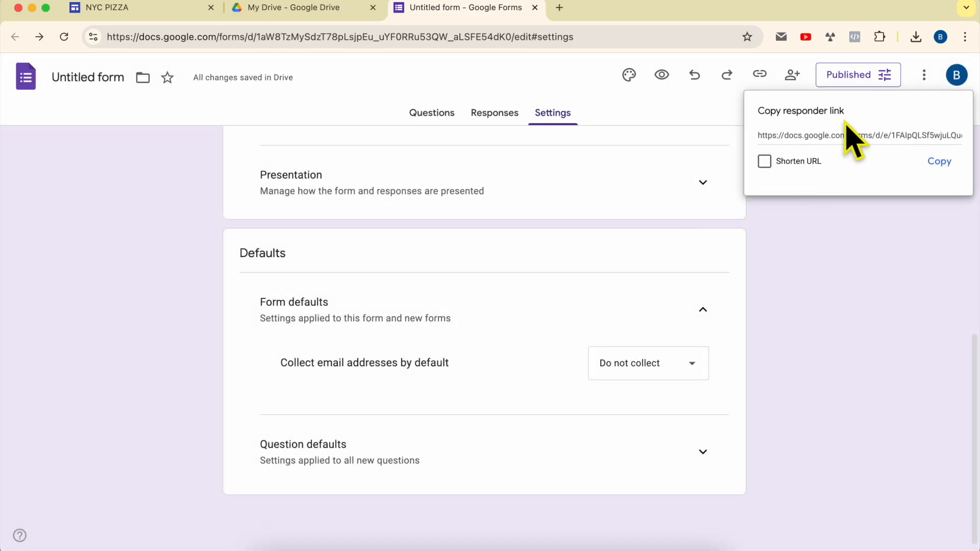
# Remove the map block from the Contact Us page of the Restaurant site.
pyautogui.click(122, 15)
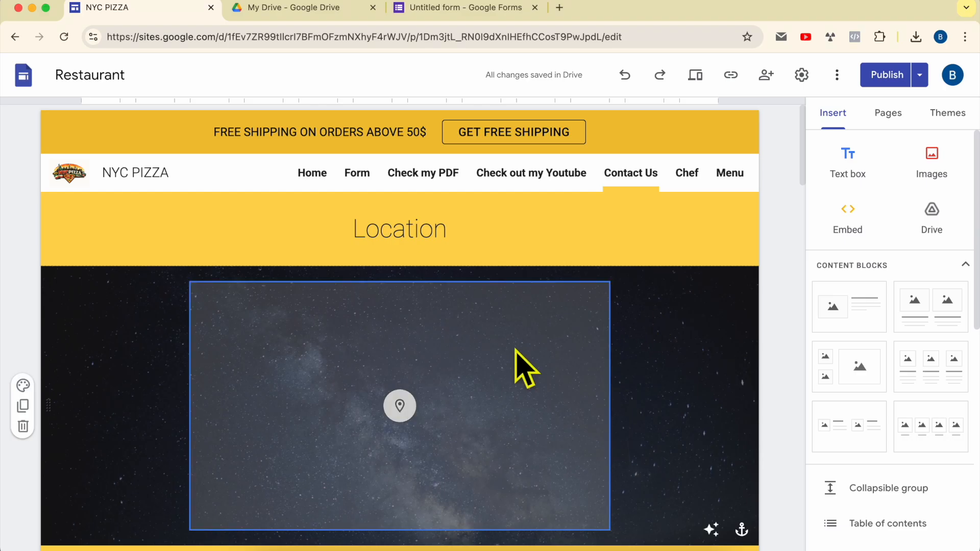
pyautogui.click(423, 356)
pyautogui.click(268, 260)
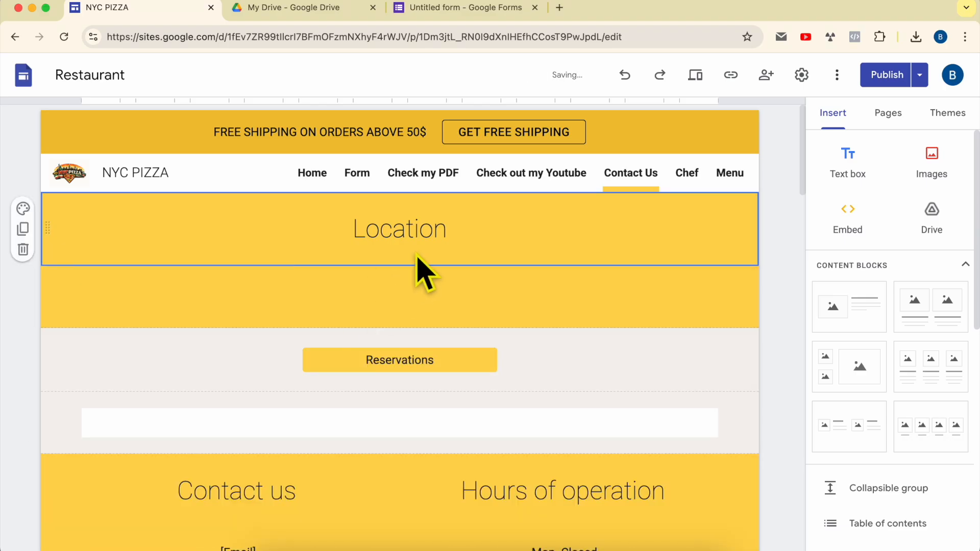
# Rename the "Location" heading to "Contact us :".
pyautogui.doubleClick(425, 236)
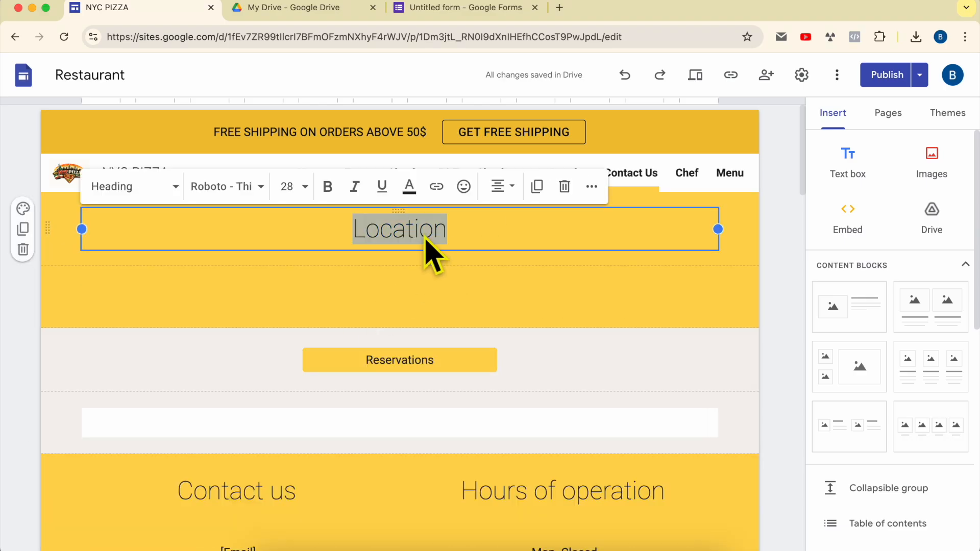
pyautogui.write('Contact us :')
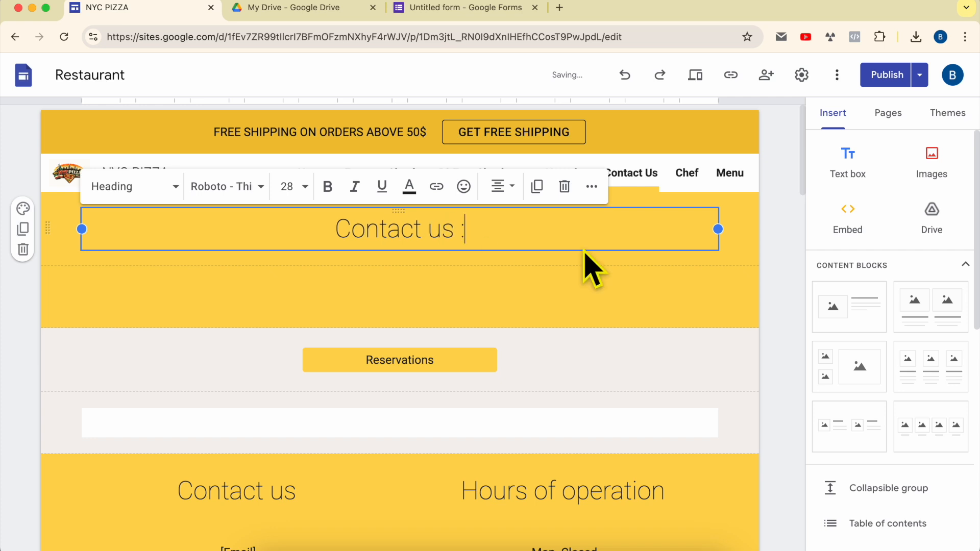
# Copy the form's responder link and embed it by URL on the Contact Us page.
pyautogui.click(863, 215)
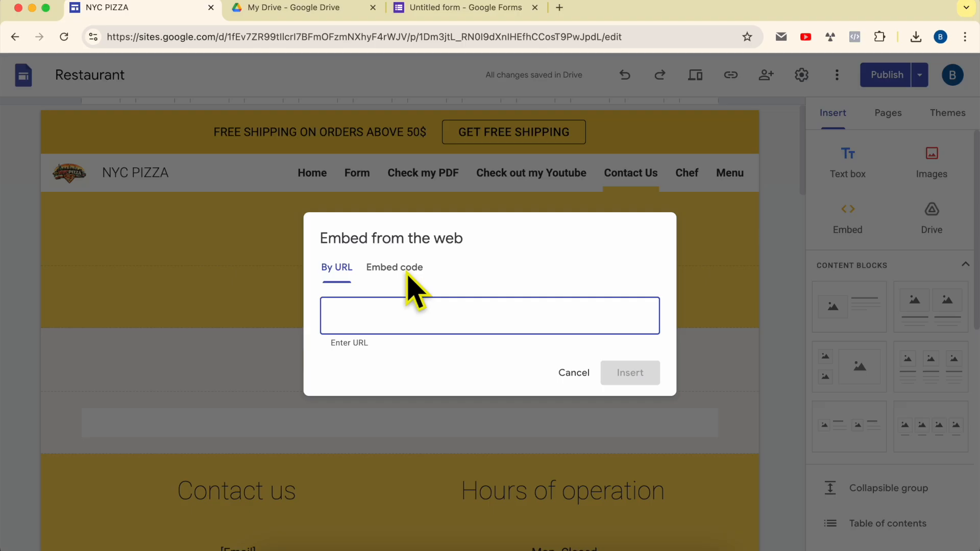
pyautogui.click(491, 11)
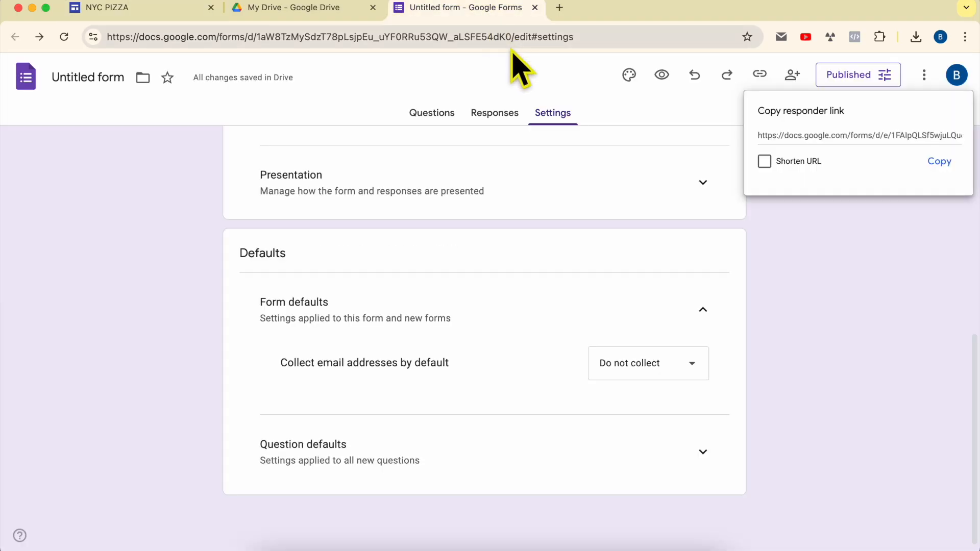
pyautogui.click(816, 140)
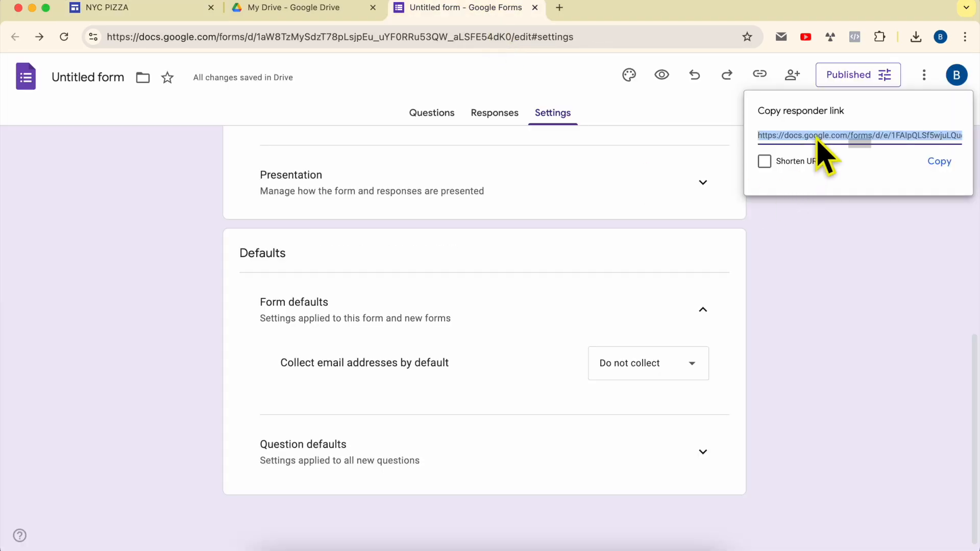
pyautogui.rightClick(817, 140)
pyautogui.click(705, 190)
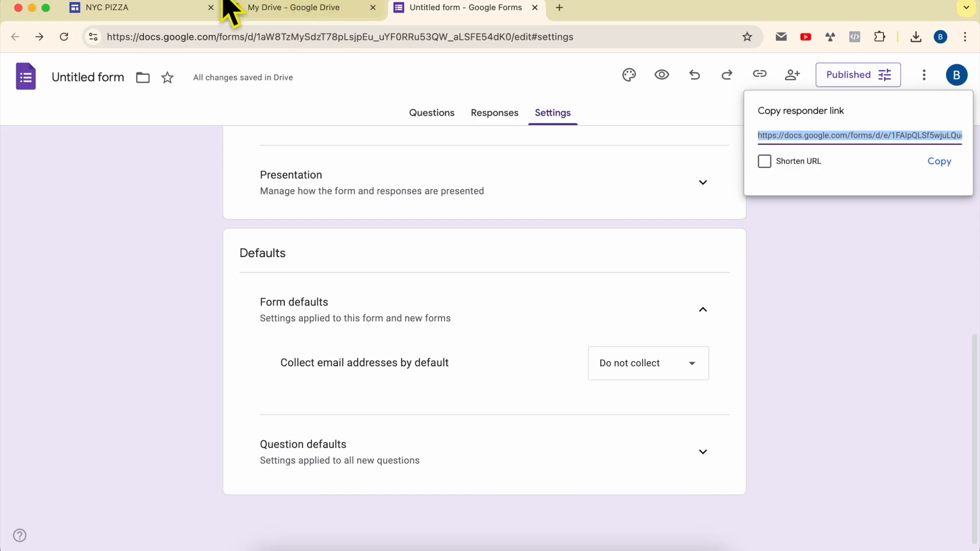
pyautogui.click(218, 13)
pyautogui.rightClick(375, 313)
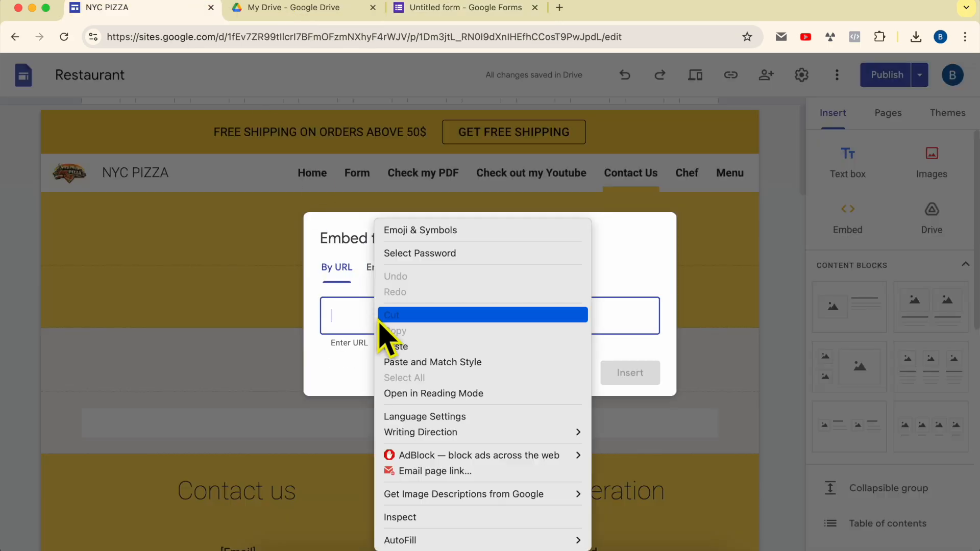
pyautogui.click(388, 343)
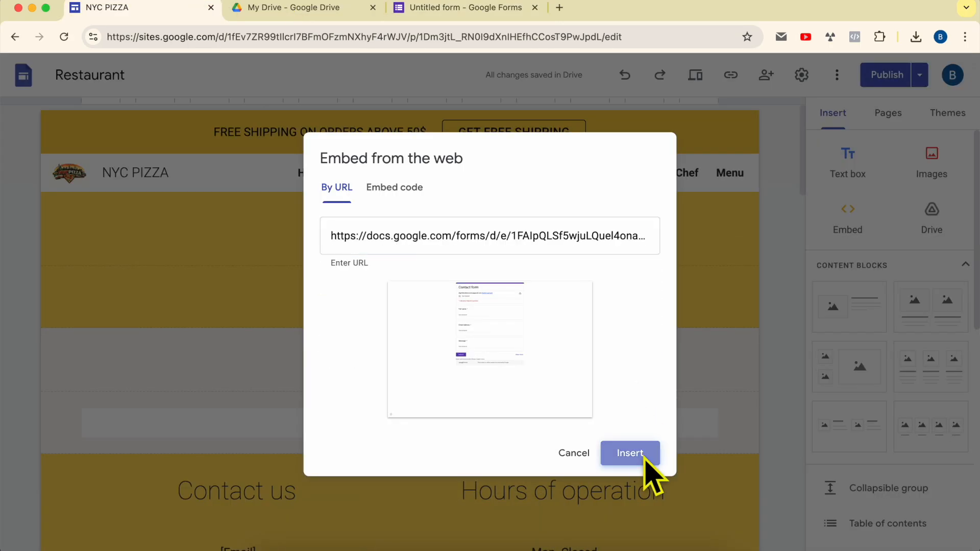
pyautogui.click(639, 454)
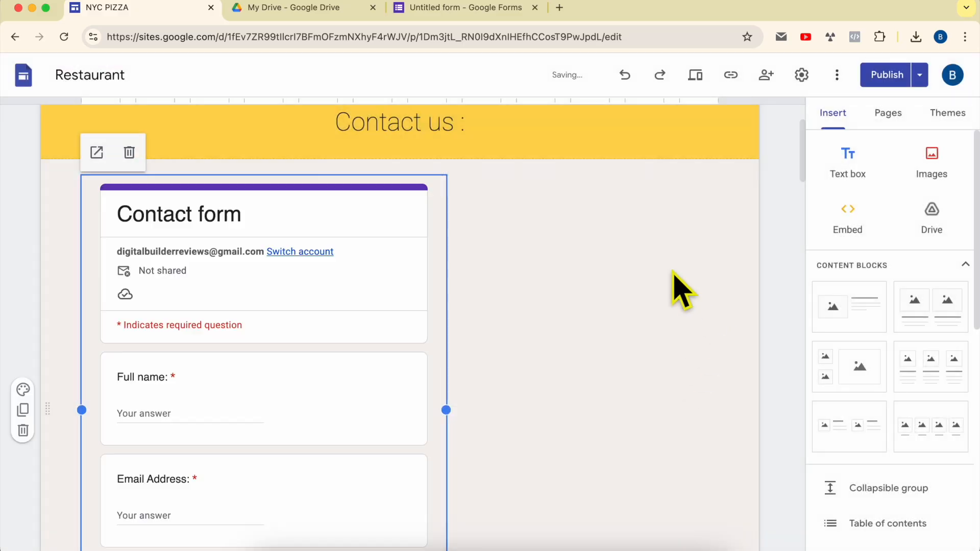
# Widen the embedded form and center it on the page.
pyautogui.click(394, 350)
pyautogui.moveTo(447, 410); pyautogui.dragTo(665, 393)
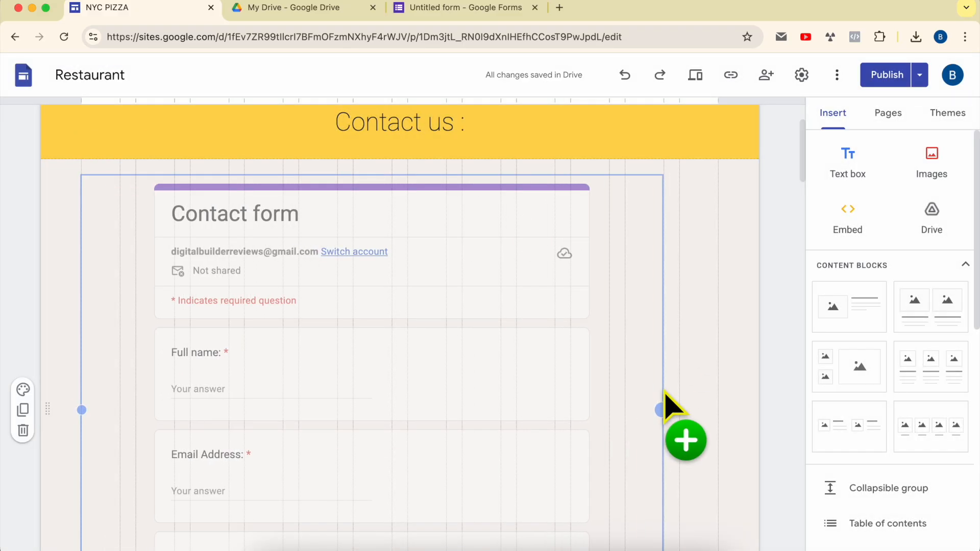
pyautogui.moveTo(345, 332); pyautogui.dragTo(602, 307)
pyautogui.scroll(-2, 417, 334)
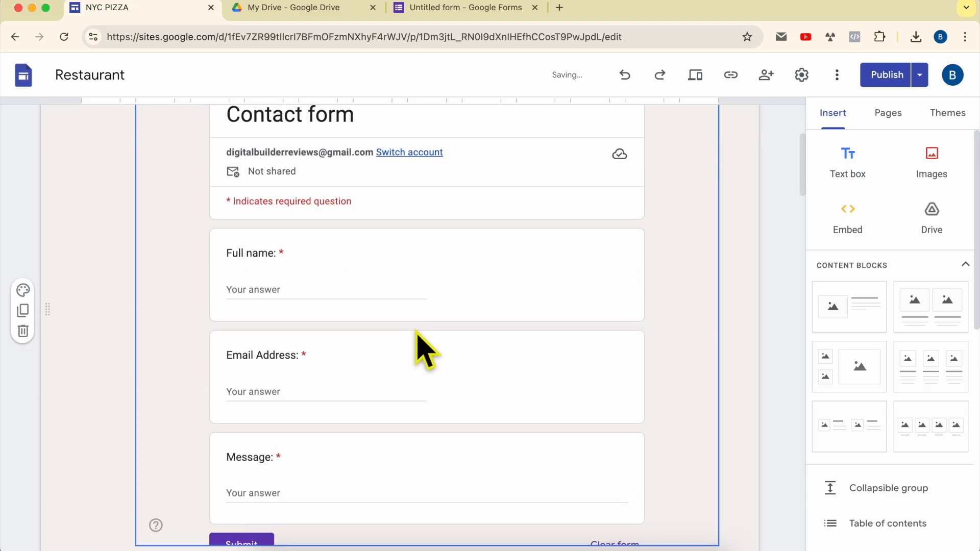
pyautogui.scroll(4, 411, 373)
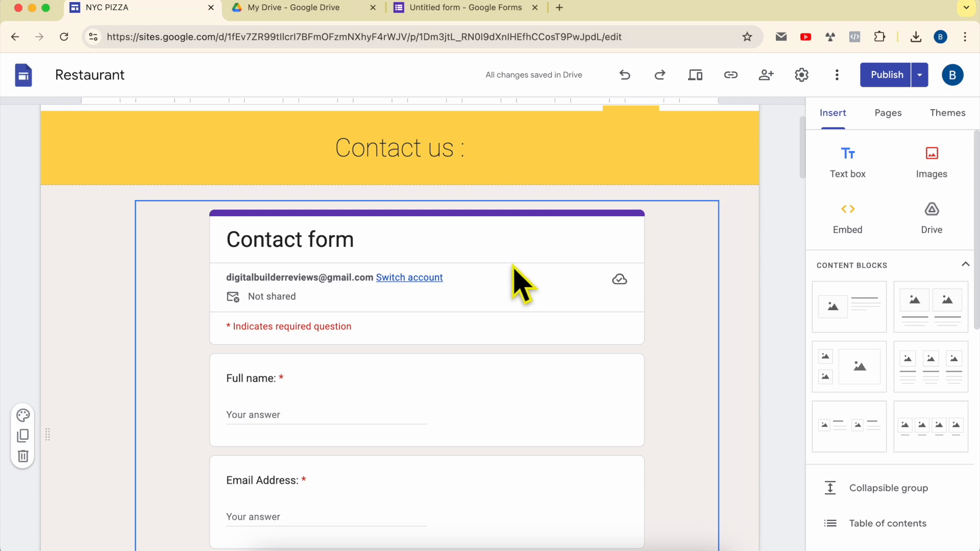
# Publish the site and open the published site.
pyautogui.click(884, 76)
pyautogui.click(941, 77)
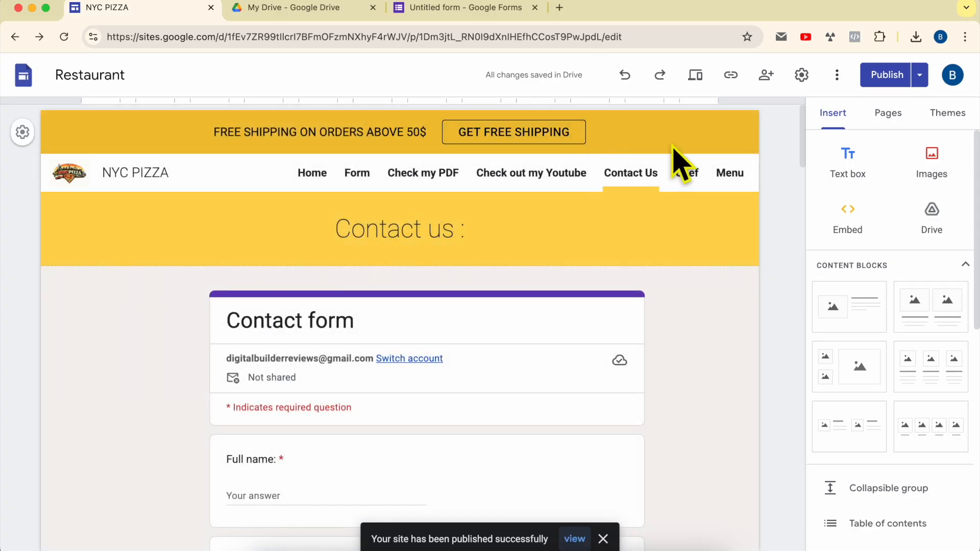
pyautogui.click(920, 75)
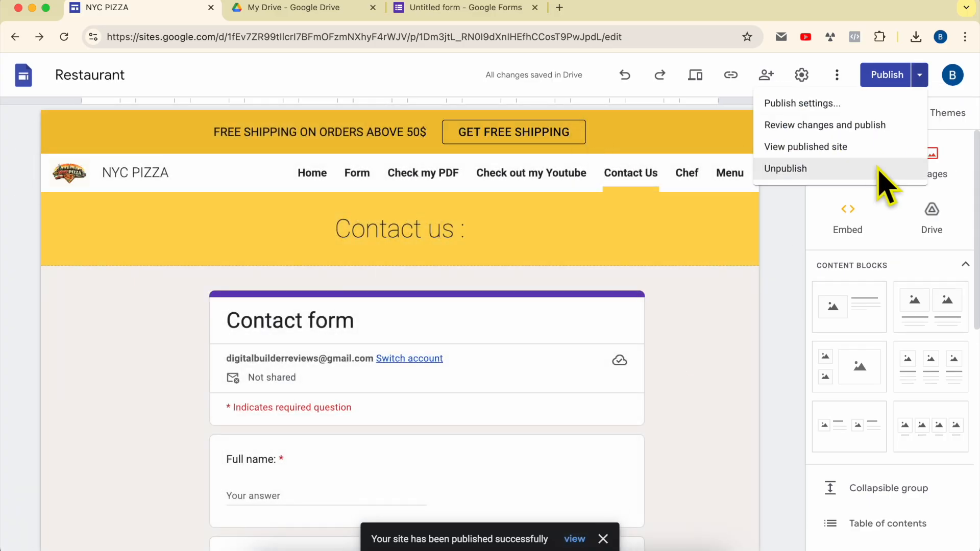
pyautogui.click(843, 164)
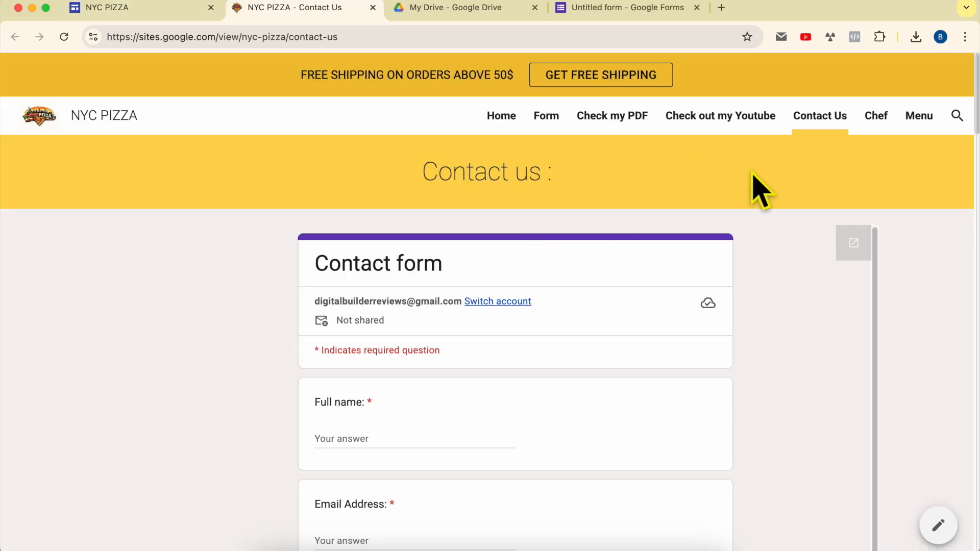
# Copy the published Contact Us page URL and open it in a new incognito window.
pyautogui.scroll(-3, 215, 340)
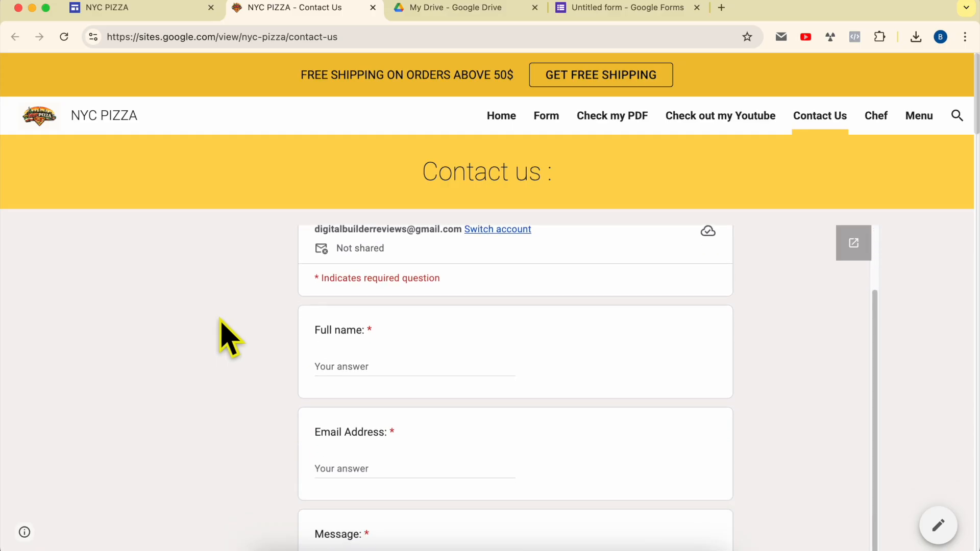
pyautogui.click(355, 38)
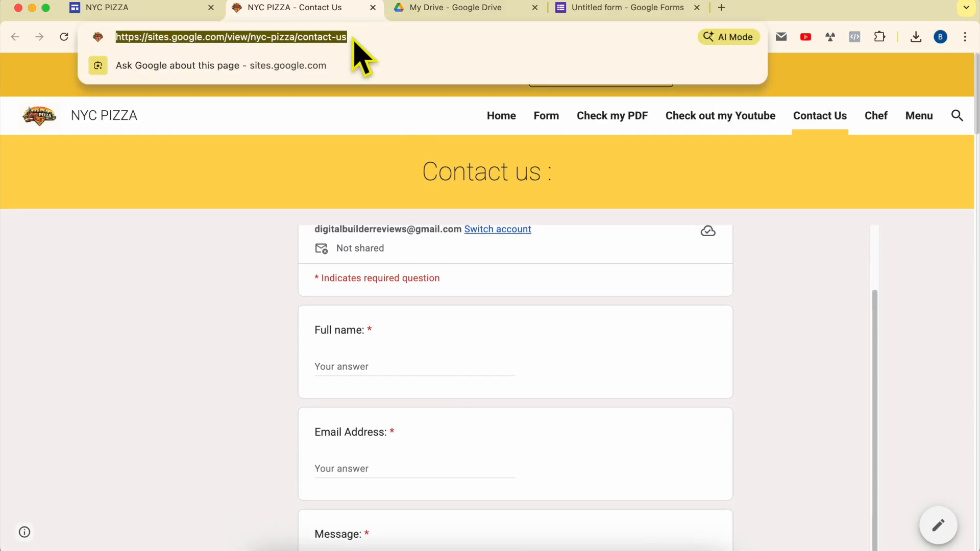
pyautogui.rightClick(355, 39)
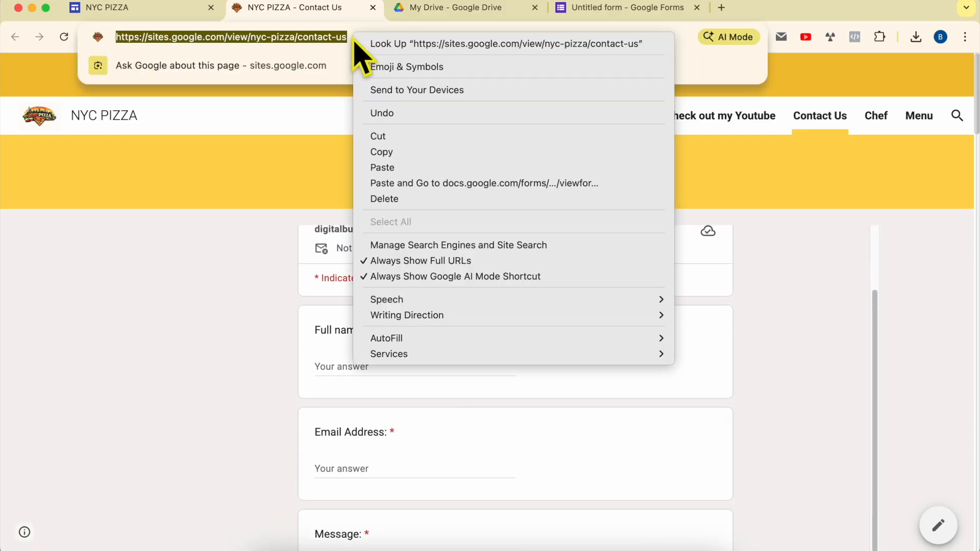
pyautogui.click(373, 153)
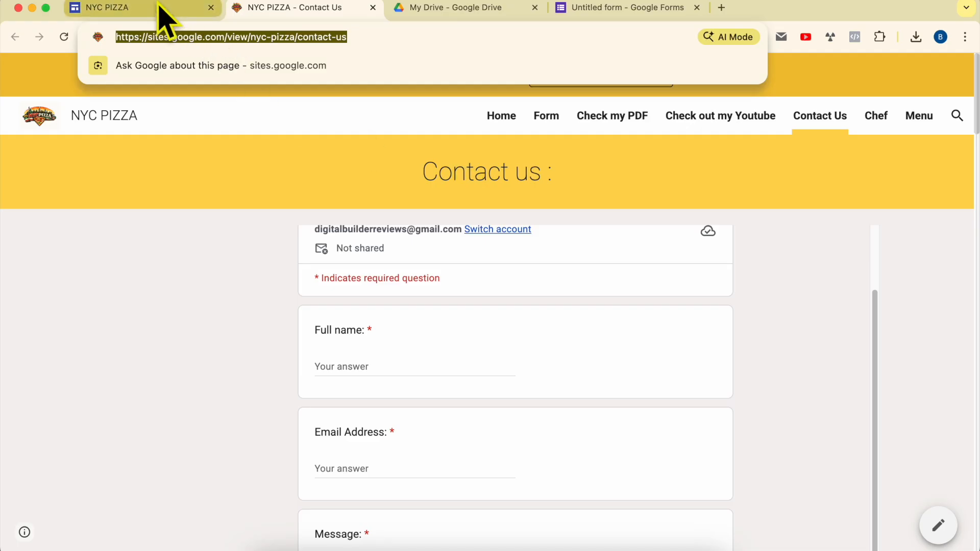
pyautogui.click(413, 230)
pyautogui.tripleClick(417, 229)
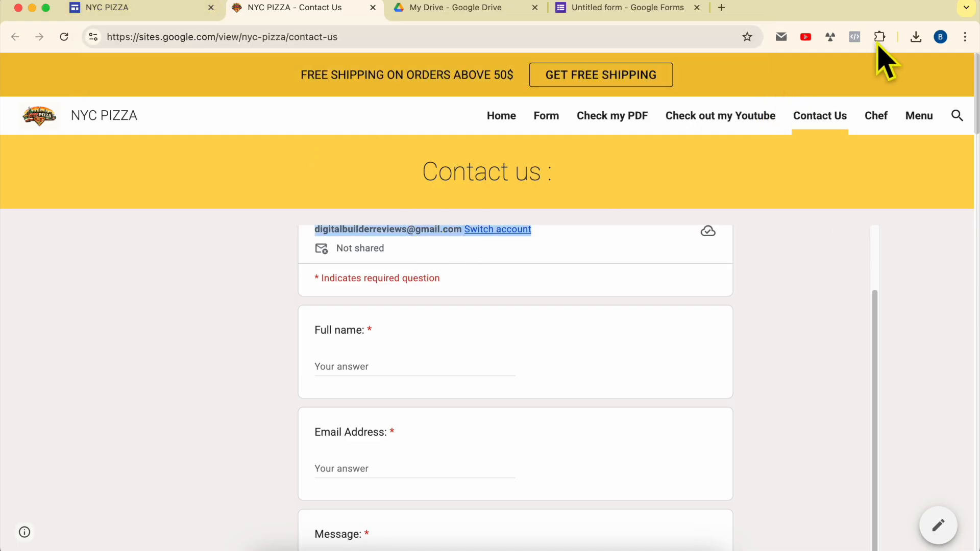
pyautogui.click(965, 37)
pyautogui.click(858, 103)
pyautogui.press('super+v')
pyautogui.press('Return')
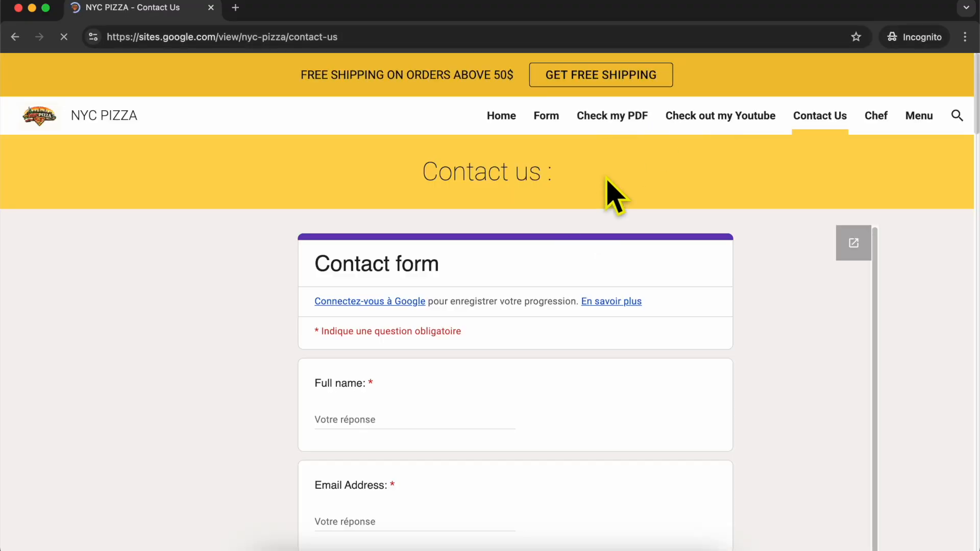
# Submit a test response with a full name, an email address and the message "this is a test message".
pyautogui.click(395, 411)
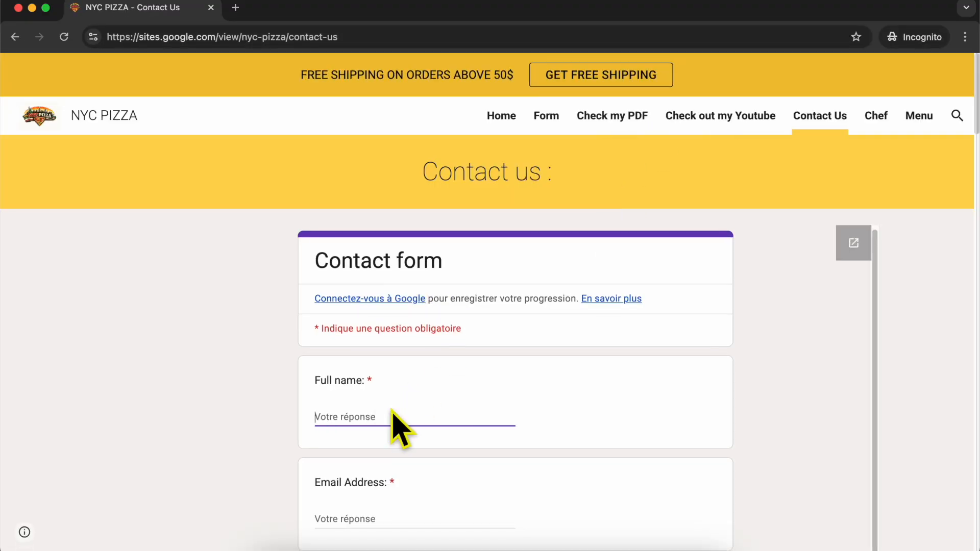
pyautogui.scroll(-2, 421, 365)
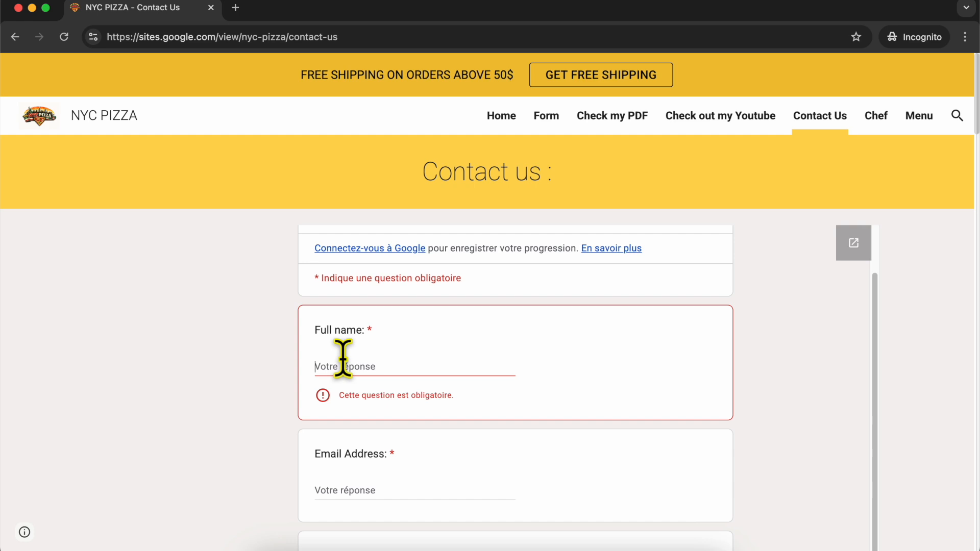
pyautogui.write('Ben Ben')
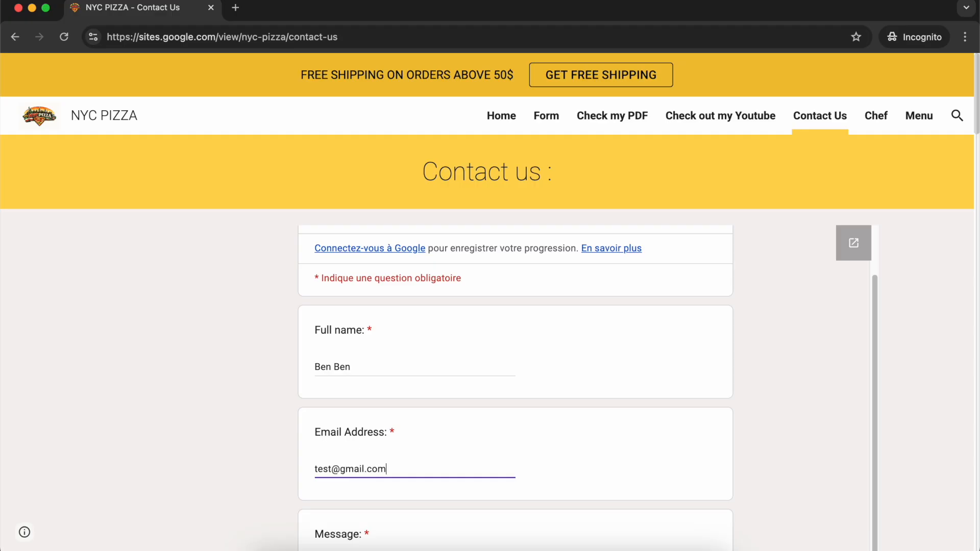
pyautogui.press('Tab')
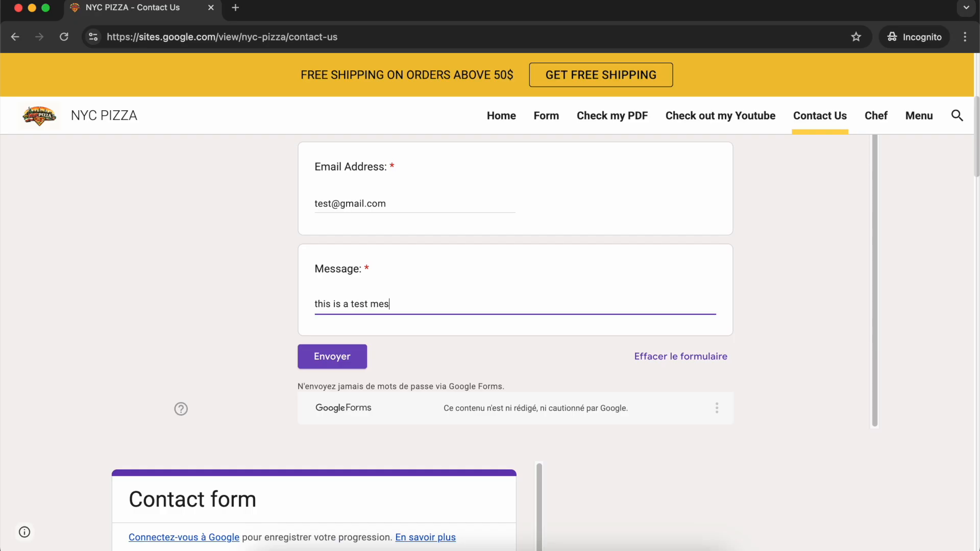
pyautogui.click(352, 358)
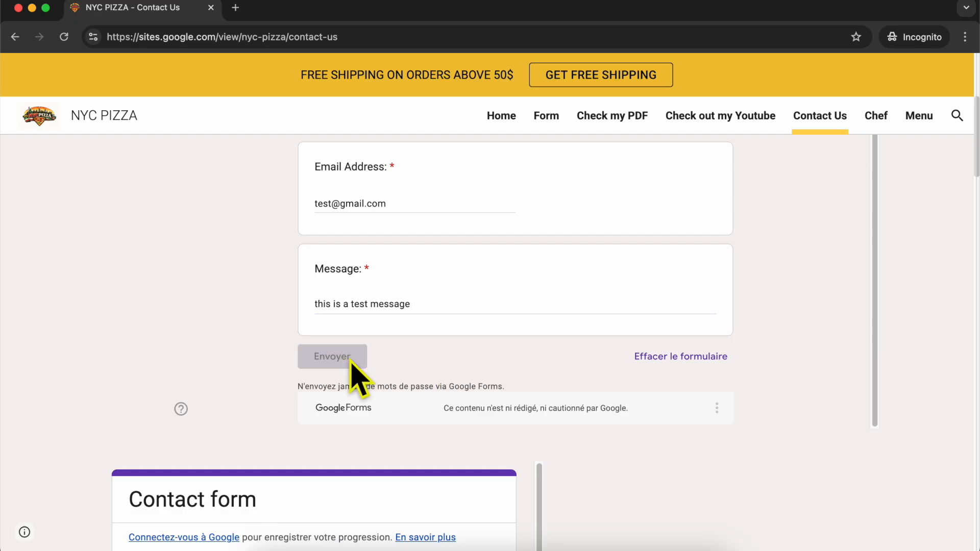
# Examine the form's submission confirmation message.
pyautogui.moveTo(320, 221); pyautogui.dragTo(514, 222)
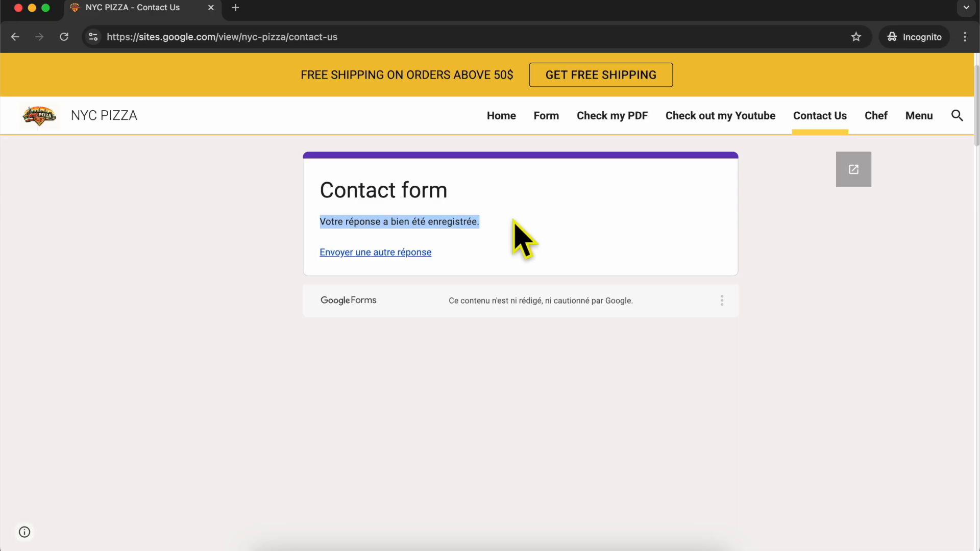
pyautogui.tripleClick(454, 222)
pyautogui.click(492, 221)
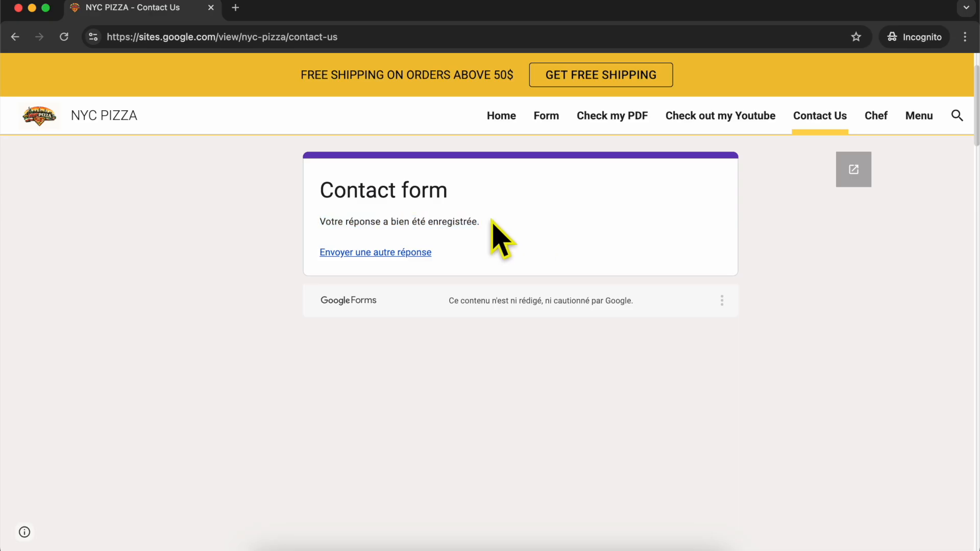
# Open the Gmail inbox and refresh it to check for a form response notification.
pyautogui.moveTo(2, 250); pyautogui.dragTo(329, 240)
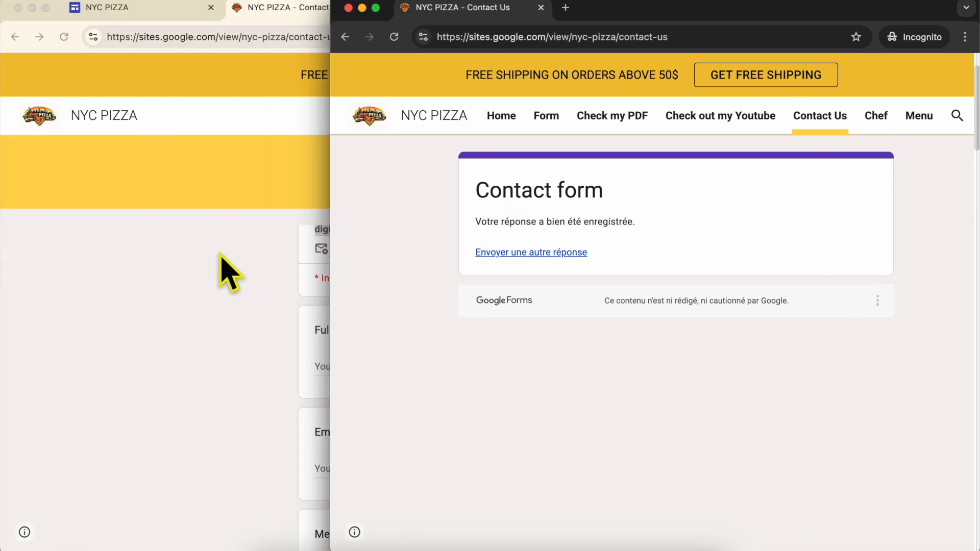
pyautogui.click(230, 273)
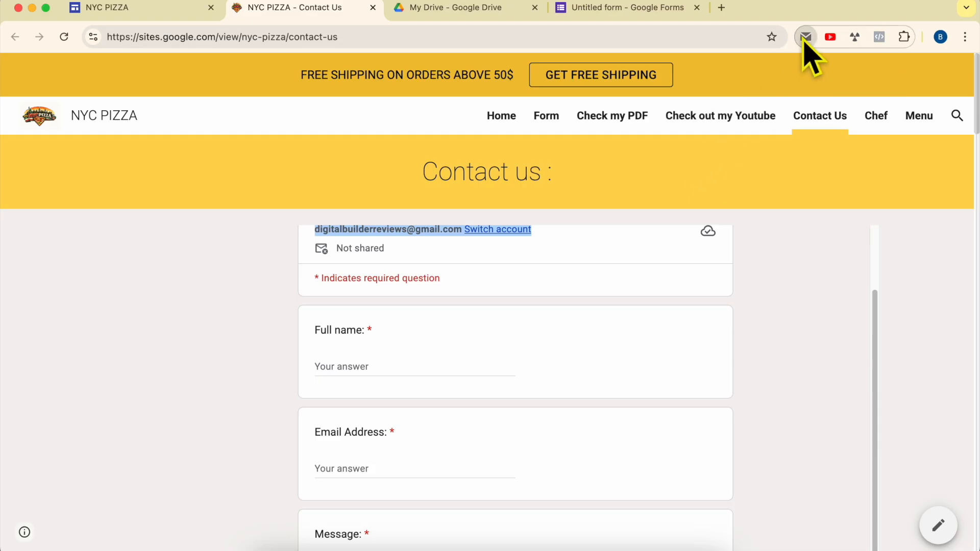
pyautogui.click(806, 37)
pyautogui.click(529, 110)
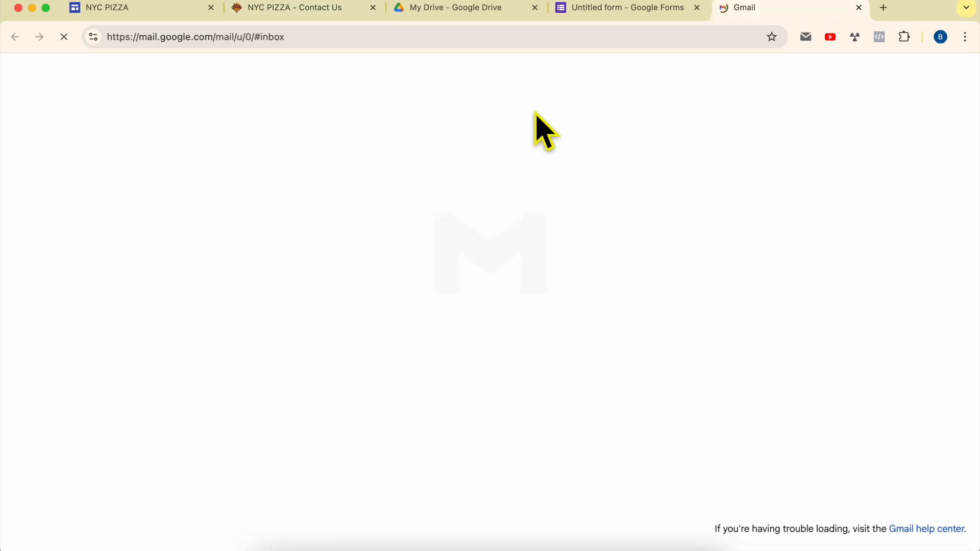
pyautogui.click(239, 229)
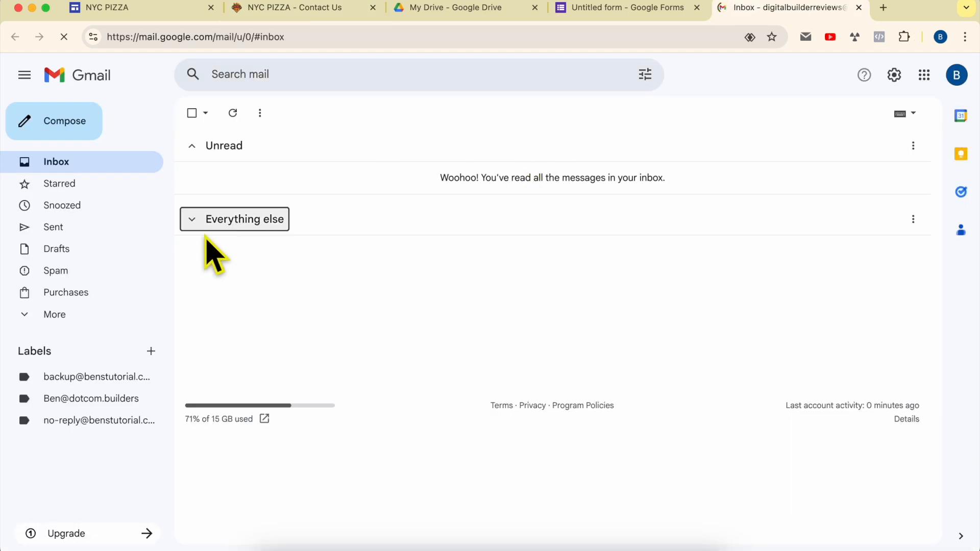
pyautogui.click(67, 41)
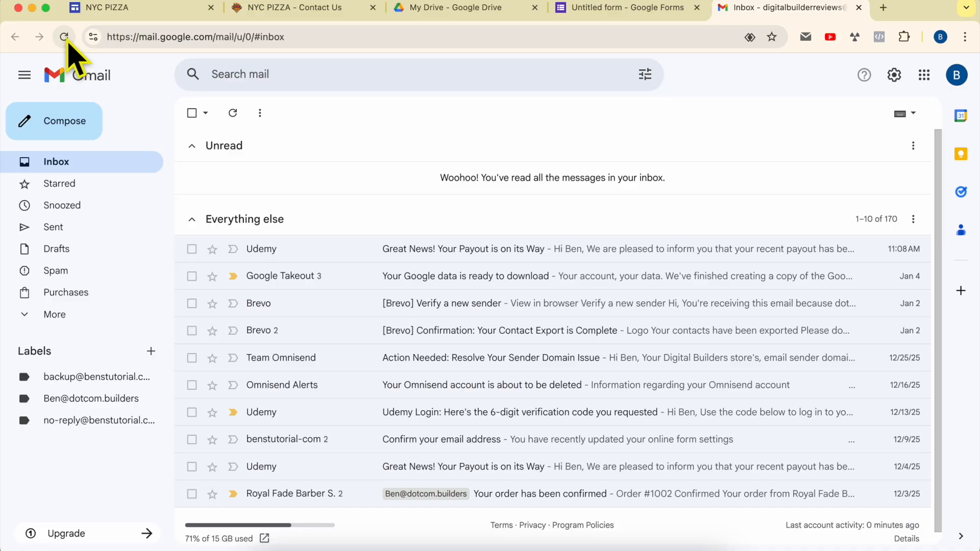
pyautogui.click(67, 41)
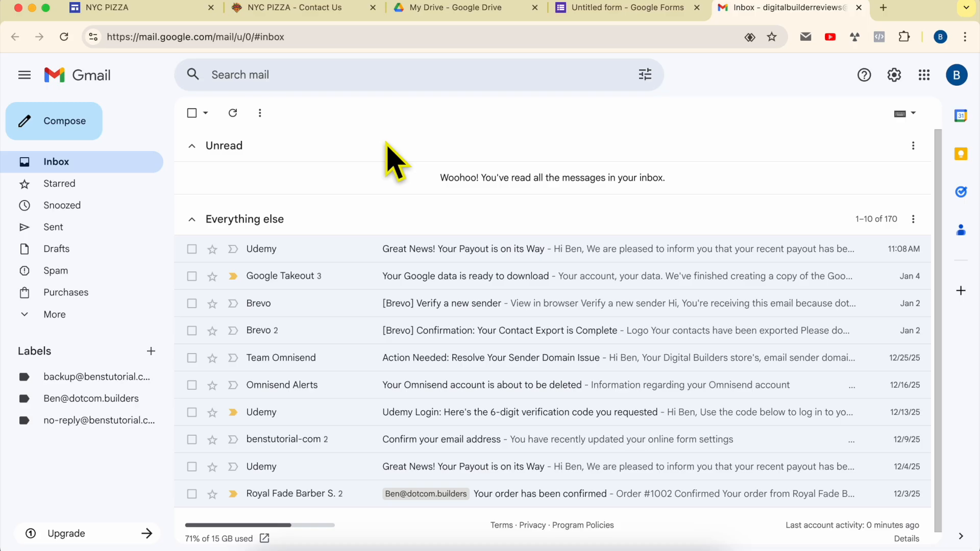
# Return to the site editor and open its pages list.
pyautogui.click(326, 10)
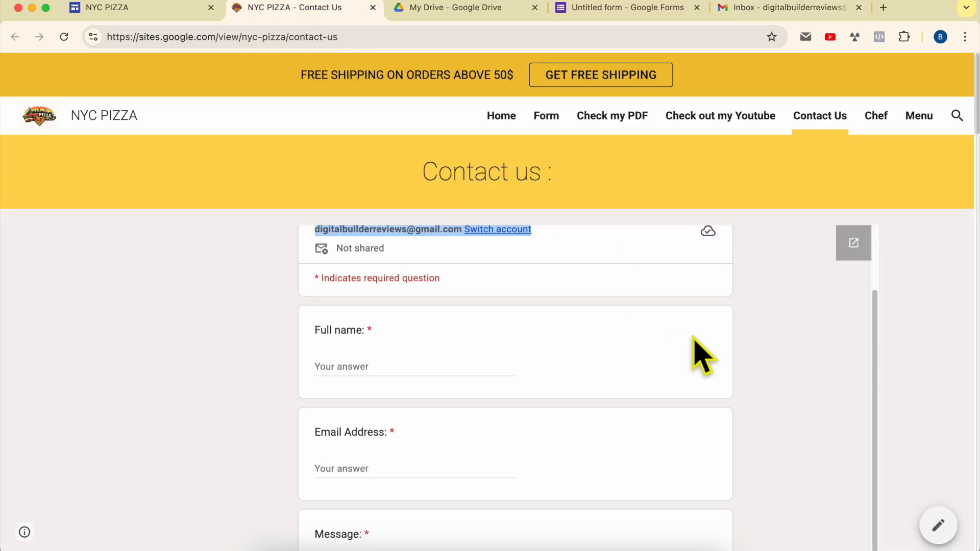
pyautogui.scroll(2, 658, 357)
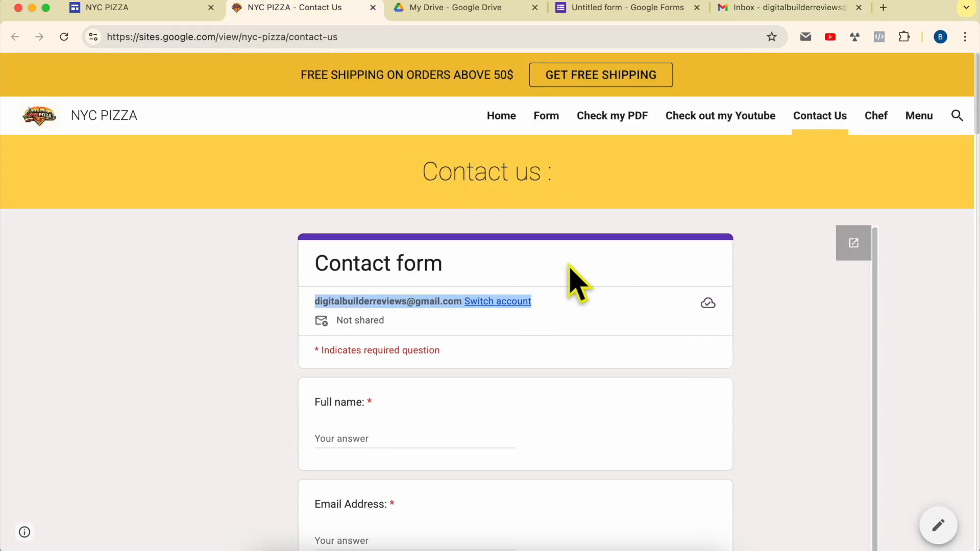
pyautogui.click(164, 9)
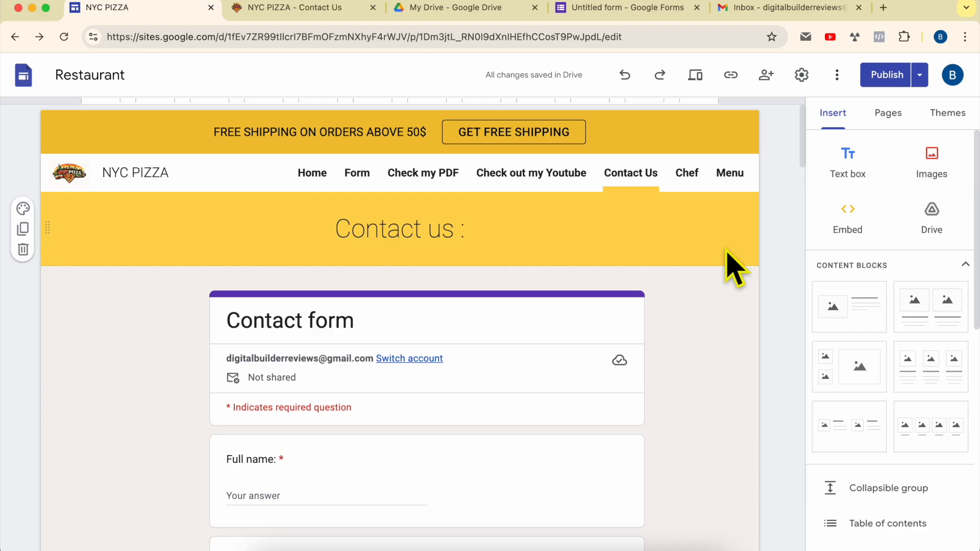
pyautogui.click(889, 114)
# Open the new-response notification email and review the submitted response in the form's Responses view.
pyautogui.click(801, 11)
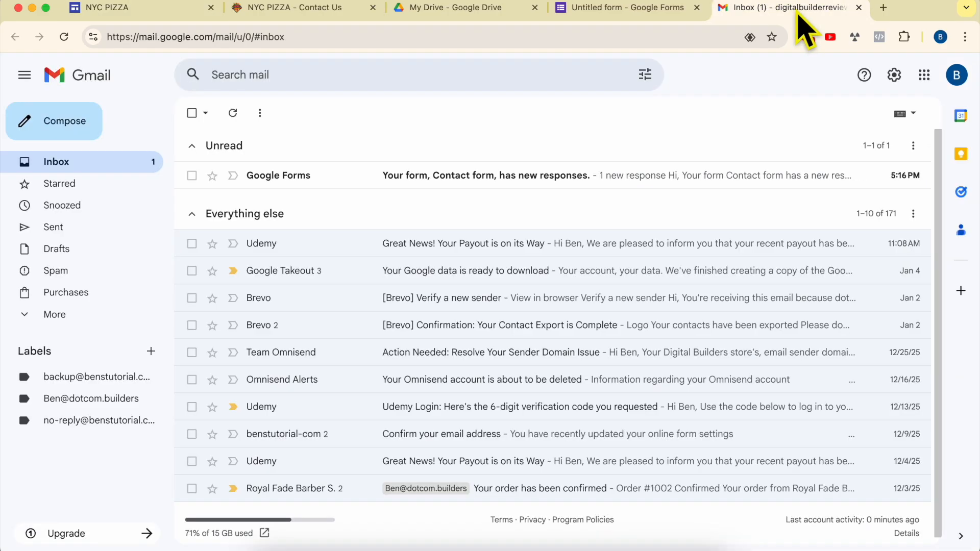
pyautogui.click(284, 179)
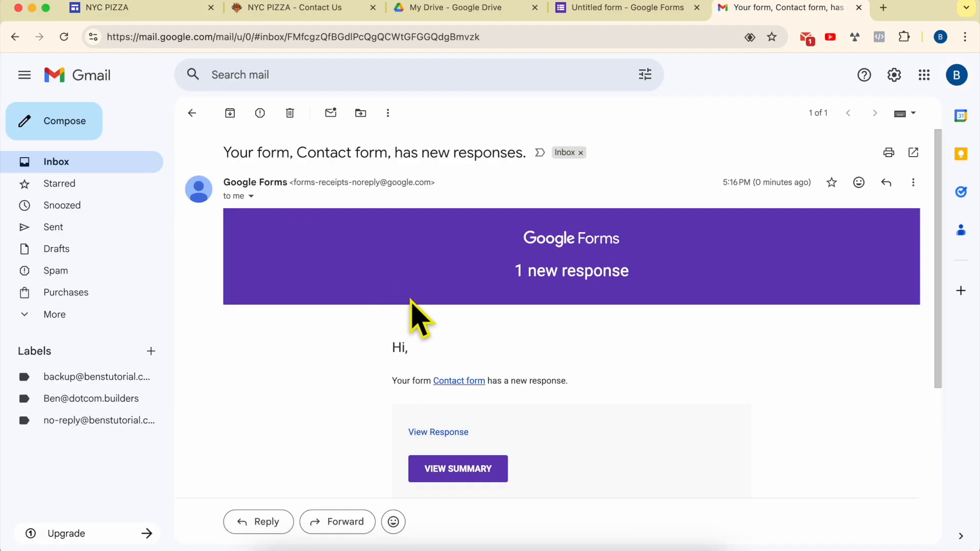
pyautogui.moveTo(400, 387); pyautogui.dragTo(570, 388)
pyautogui.scroll(-2, 586, 400)
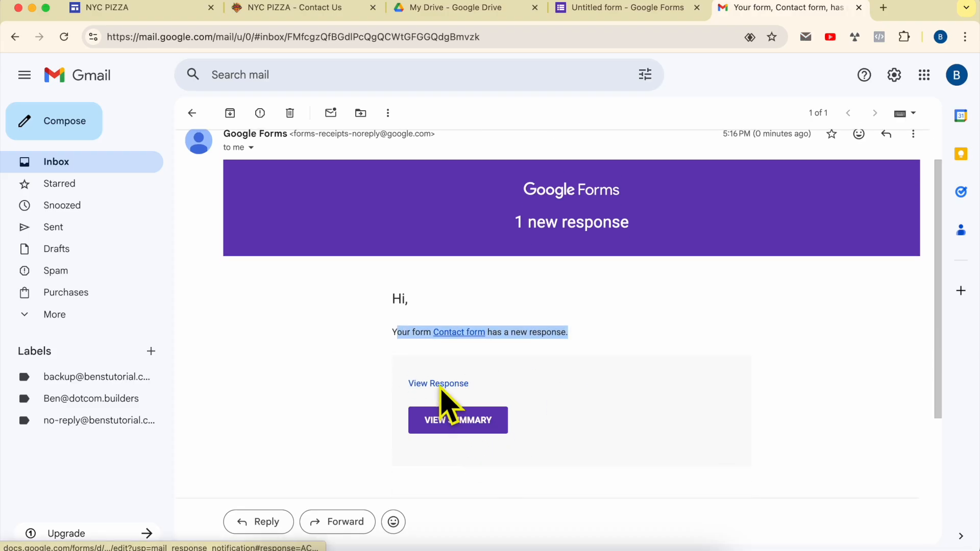
pyautogui.click(440, 392)
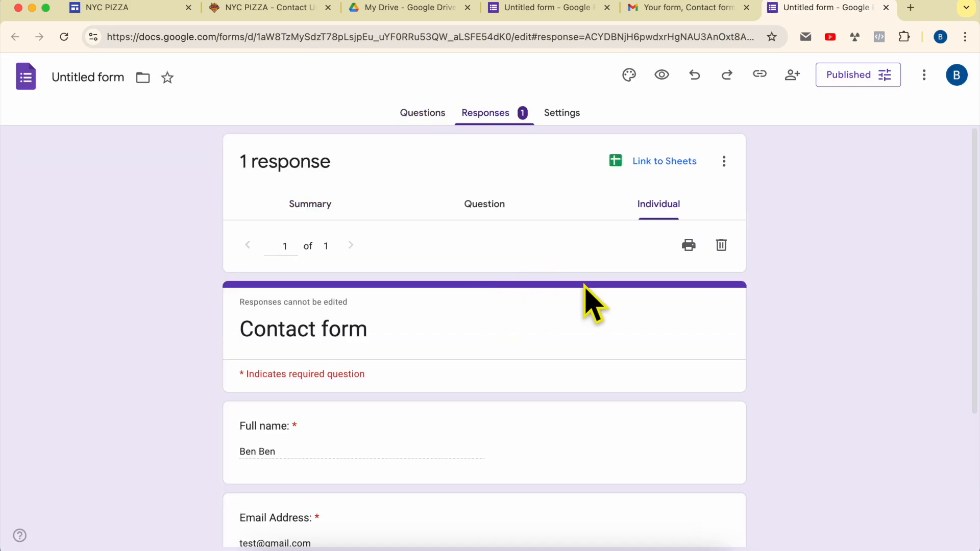
pyautogui.scroll(-3, 639, 307)
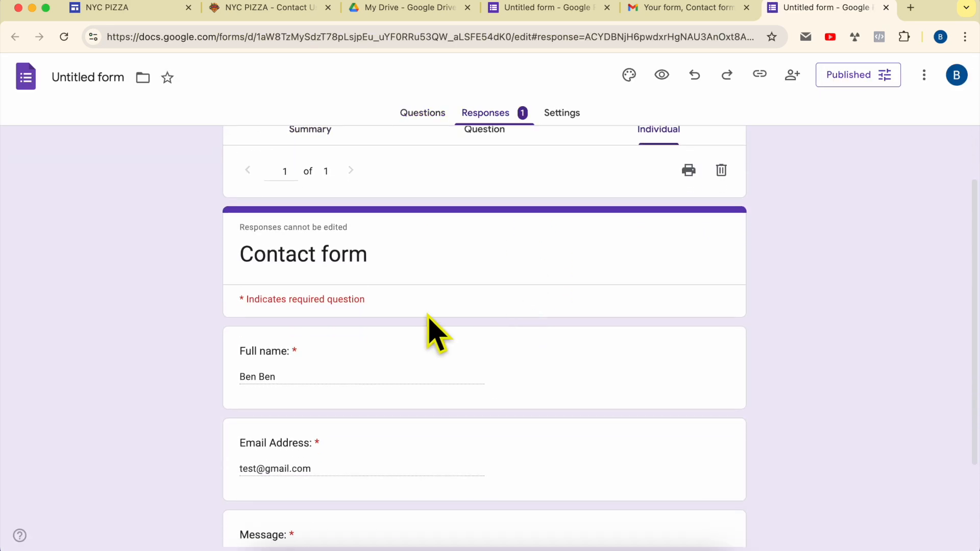
pyautogui.scroll(-5, 327, 388)
pyautogui.click(337, 355)
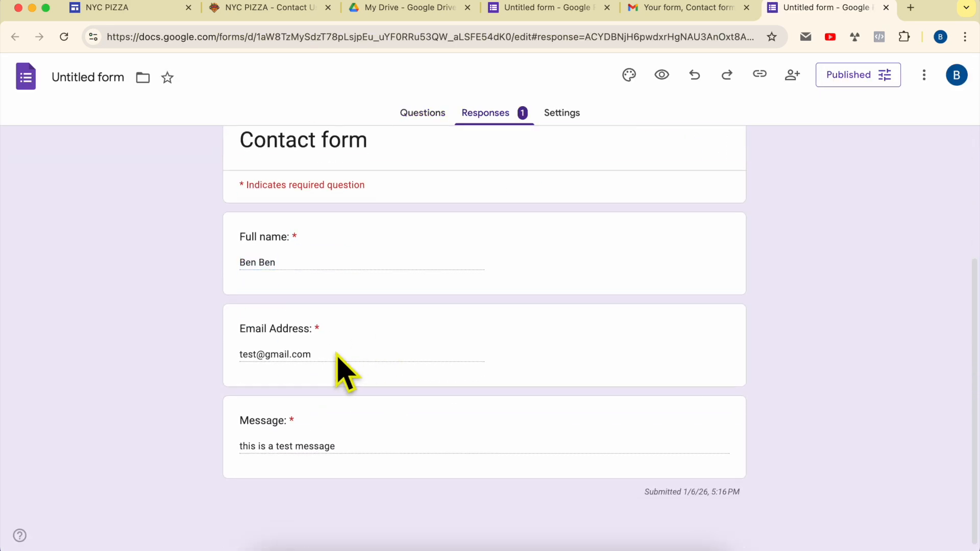
pyautogui.click(409, 454)
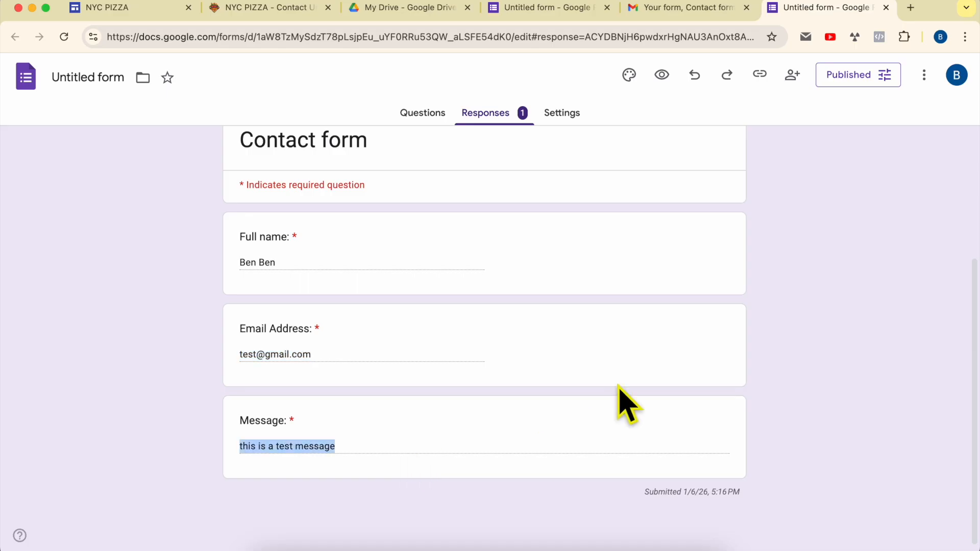
pyautogui.scroll(8, 620, 394)
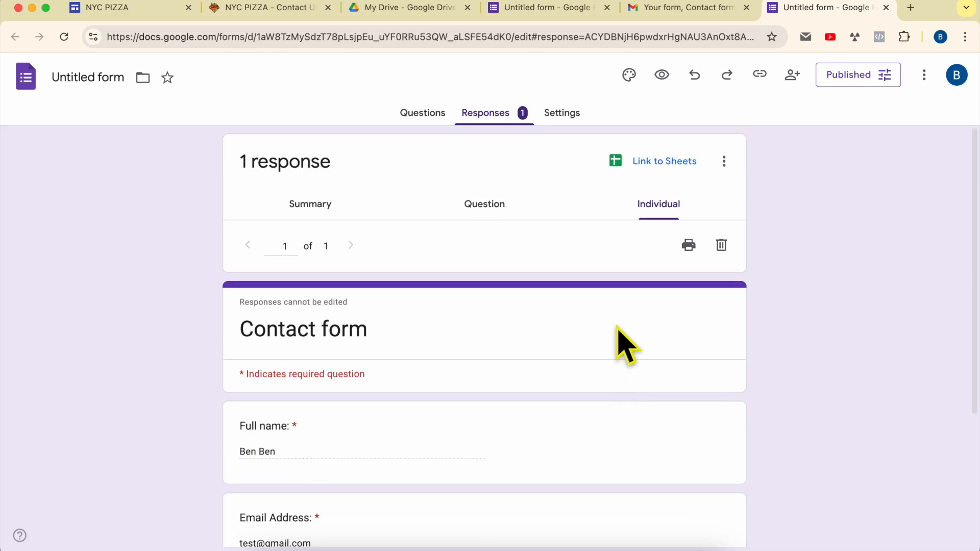
# Add a new full page embed page named "Contact form" to the site.
pyautogui.click(146, 9)
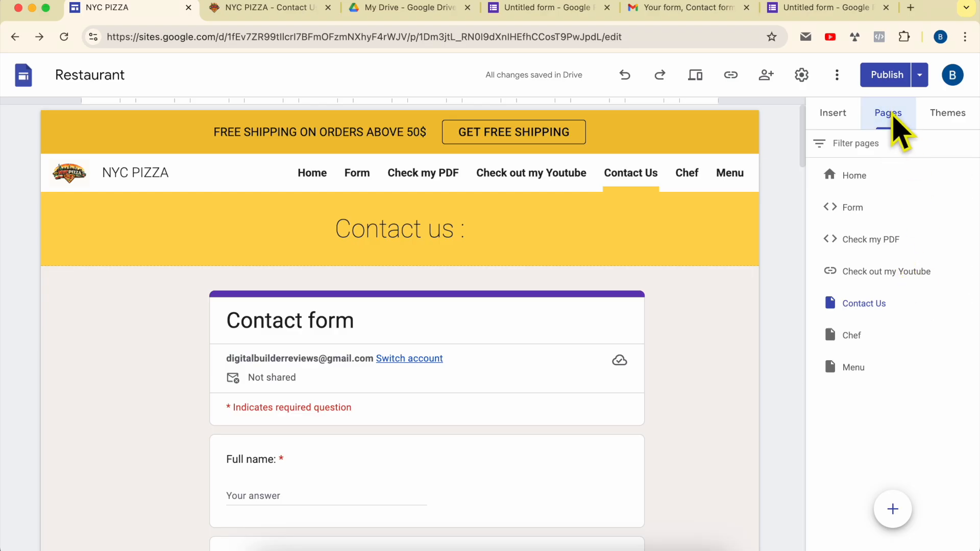
pyautogui.moveTo(897, 517)
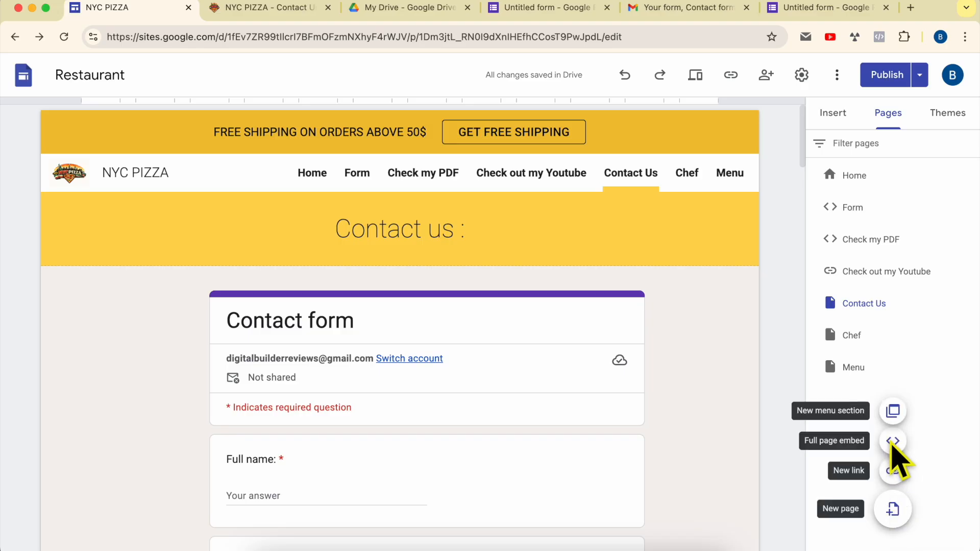
pyautogui.click(894, 443)
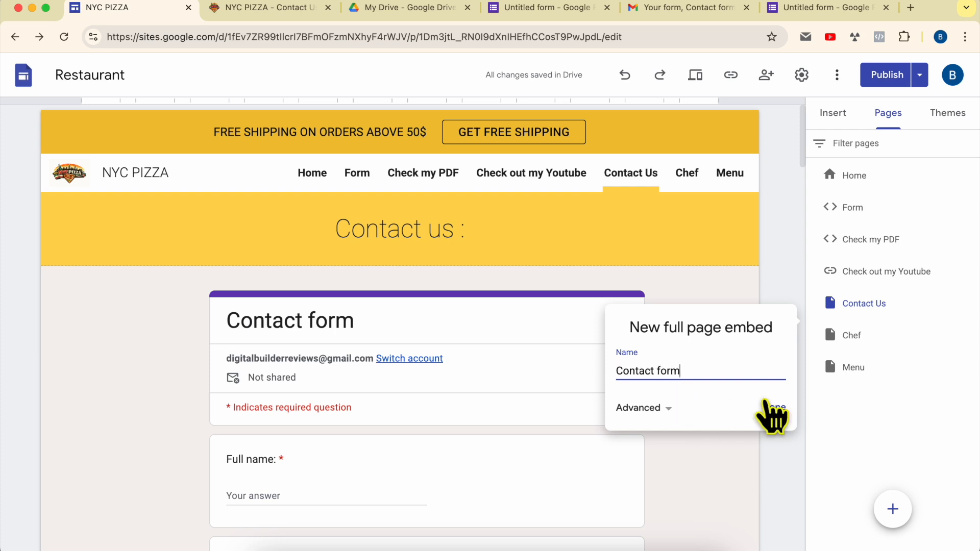
pyautogui.click(774, 408)
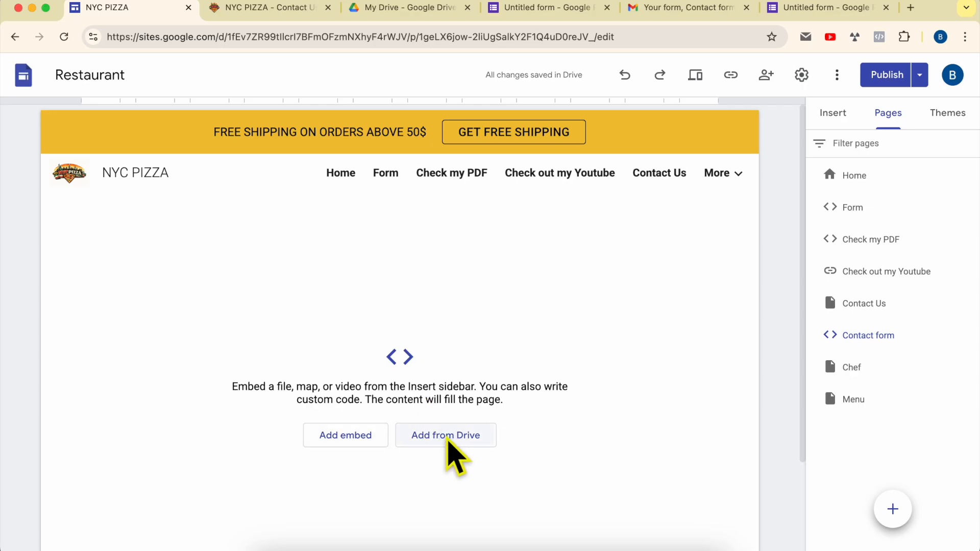
# Embed the contact form from recent Drive files on the new Contact form page.
pyautogui.click(447, 441)
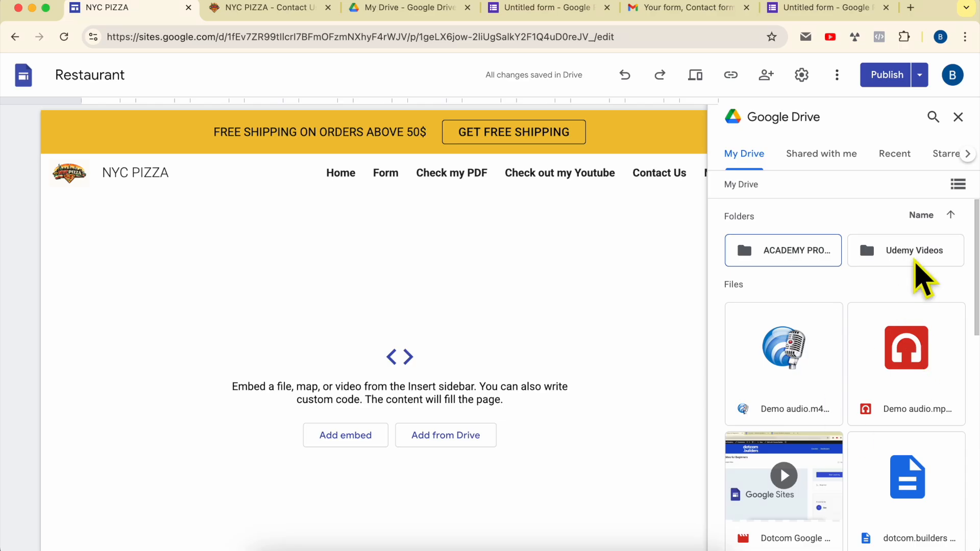
pyautogui.click(906, 163)
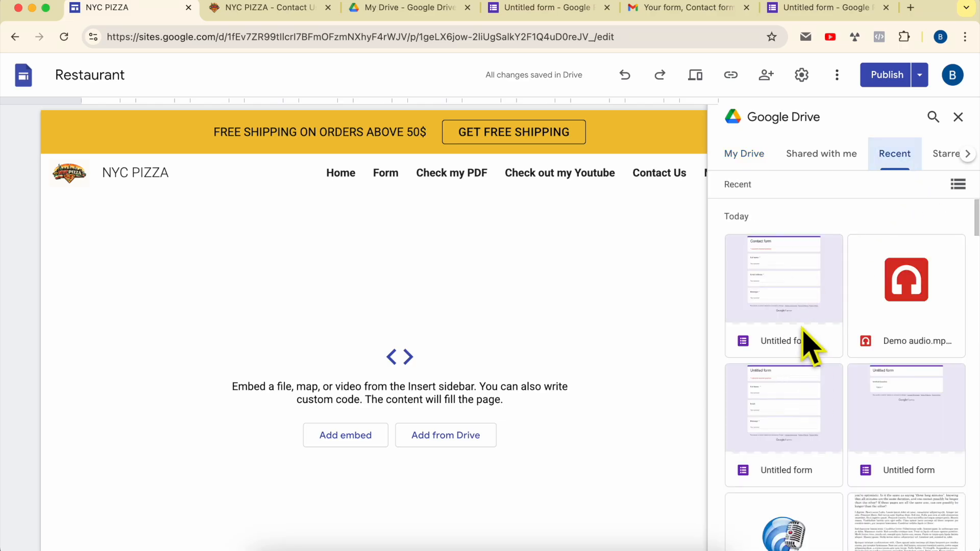
pyautogui.click(790, 283)
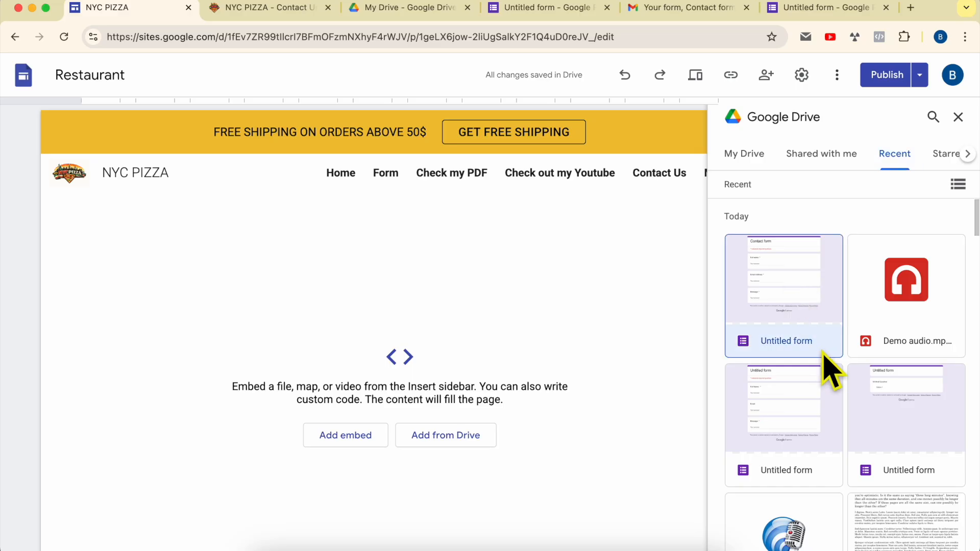
pyautogui.click(934, 539)
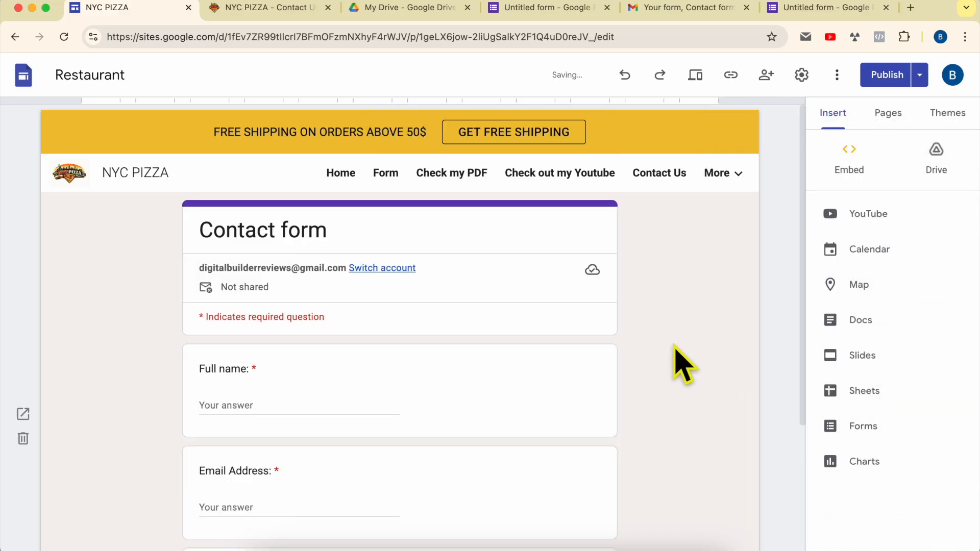
pyautogui.scroll(-4, 483, 390)
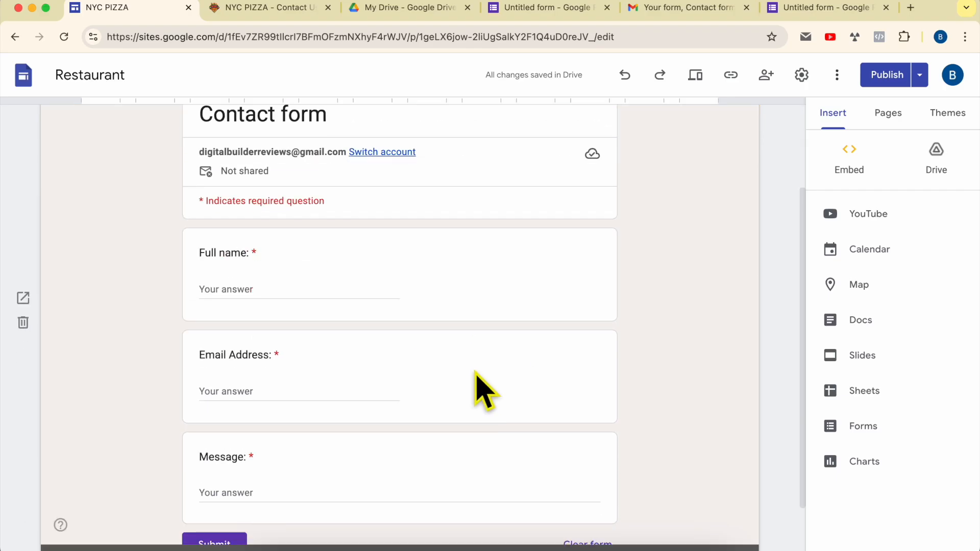
pyautogui.scroll(4, 483, 391)
# Publish the site changes and open the published site.
pyautogui.click(901, 76)
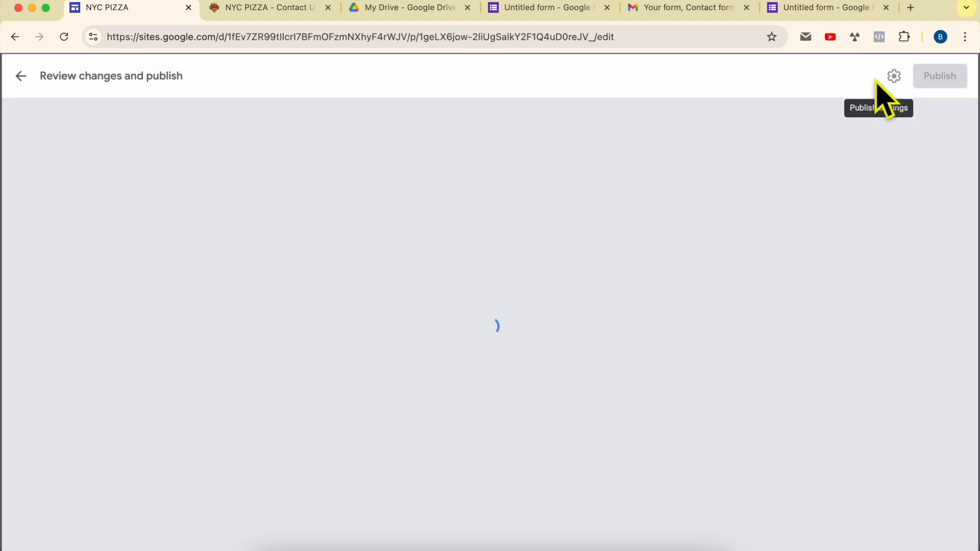
pyautogui.click(941, 82)
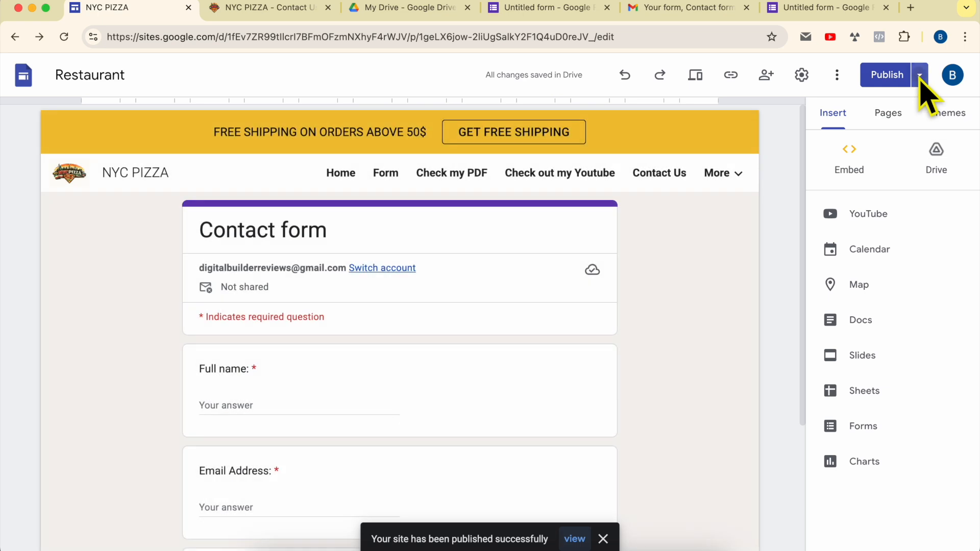
pyautogui.click(921, 75)
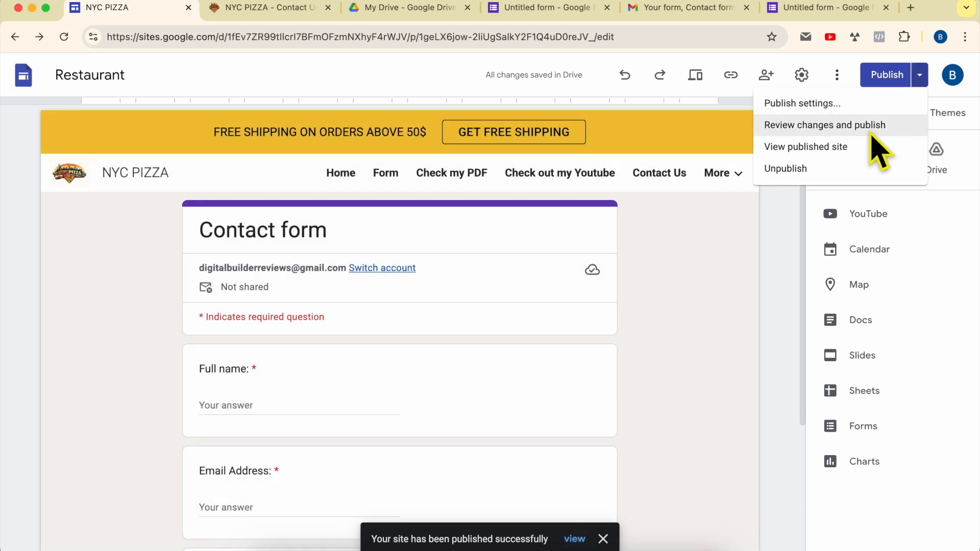
pyautogui.click(834, 149)
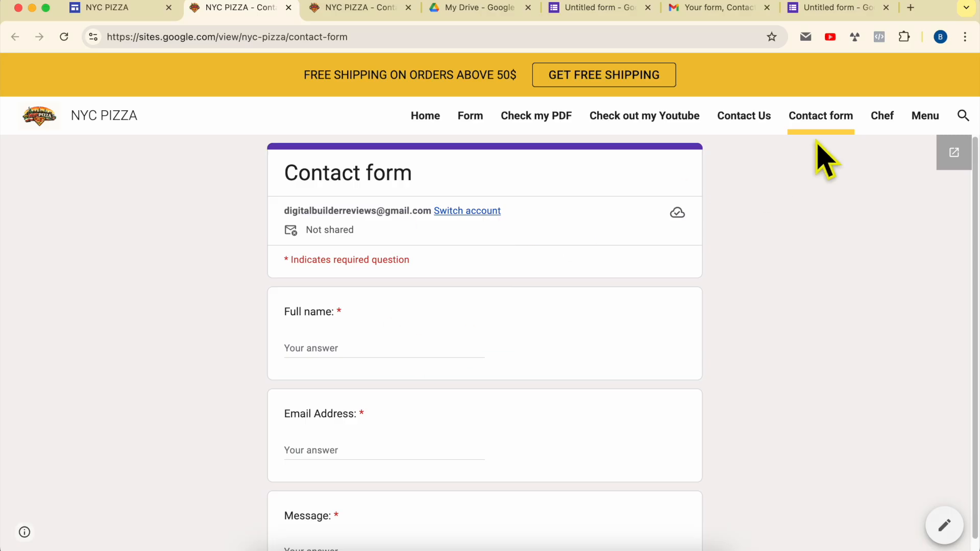
# Examine the published Contact Us page and the new Contact form page.
pyautogui.click(750, 132)
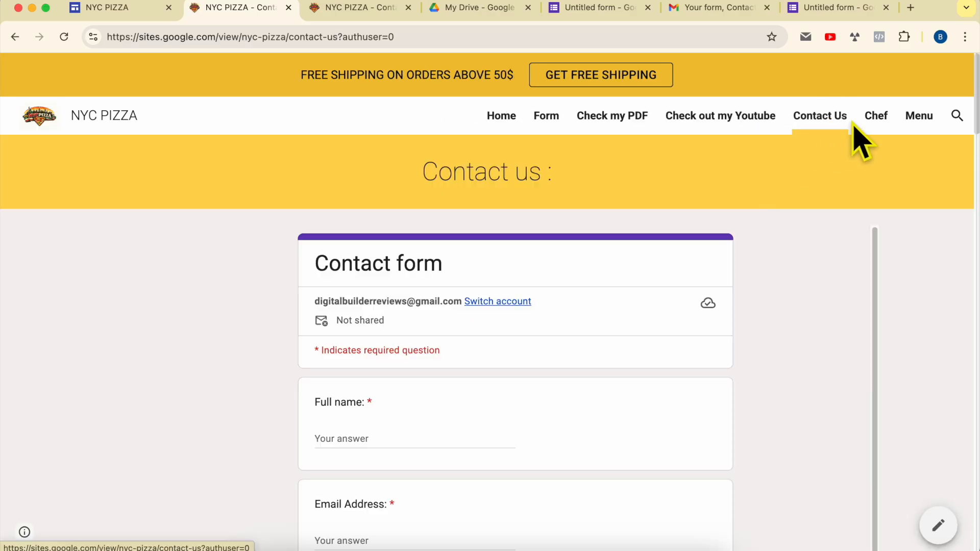
pyautogui.click(16, 36)
pyautogui.scroll(-3, 493, 395)
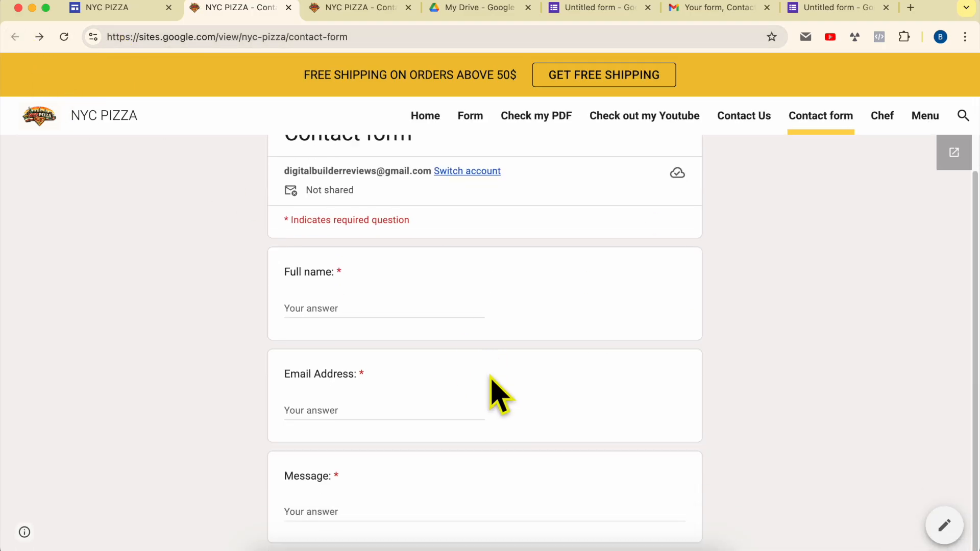
pyautogui.scroll(3, 778, 360)
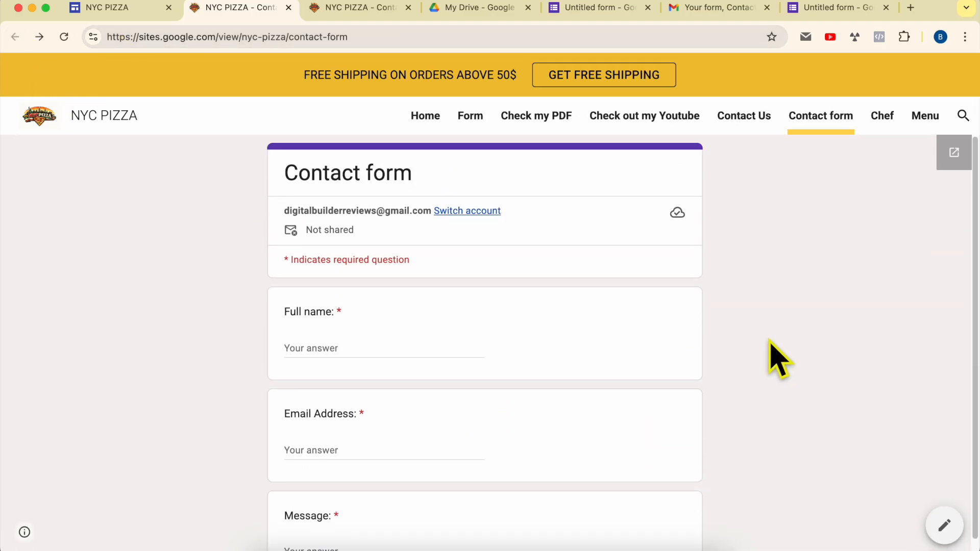